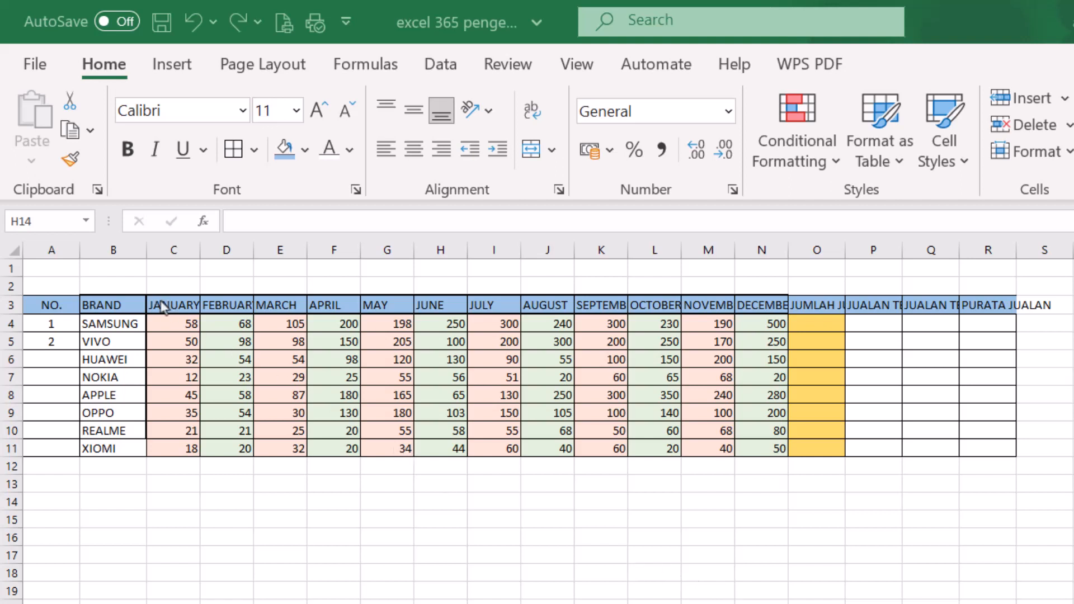
# Widen columns C through R together so the month headings fit in their cells.
pyautogui.moveTo(159, 306); pyautogui.dragTo(815, 313)
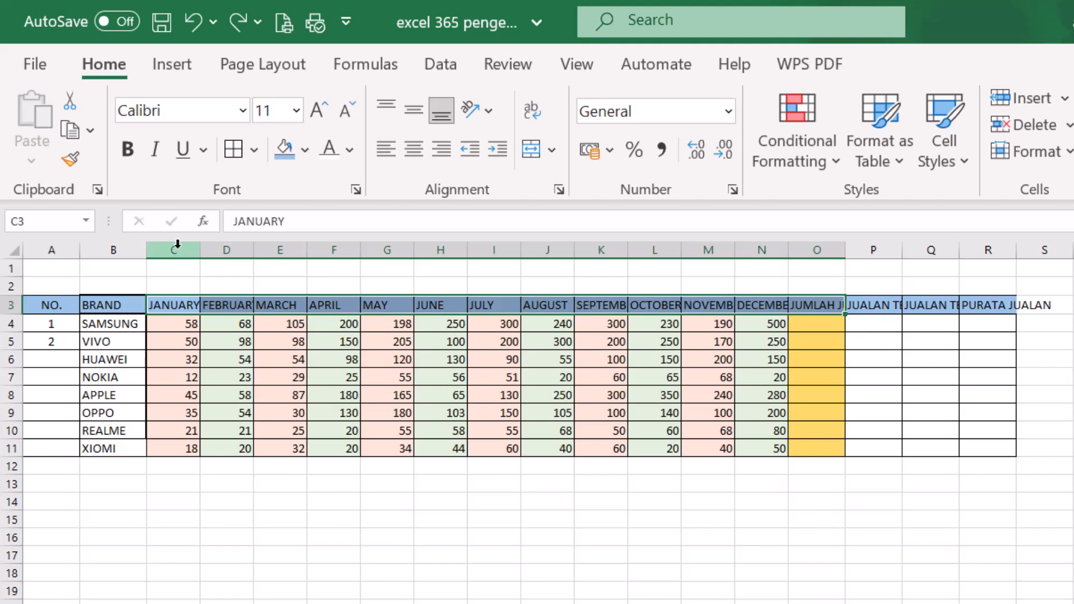
pyautogui.moveTo(178, 244); pyautogui.dragTo(993, 250)
pyautogui.moveTo(199, 247); pyautogui.dragTo(216, 247)
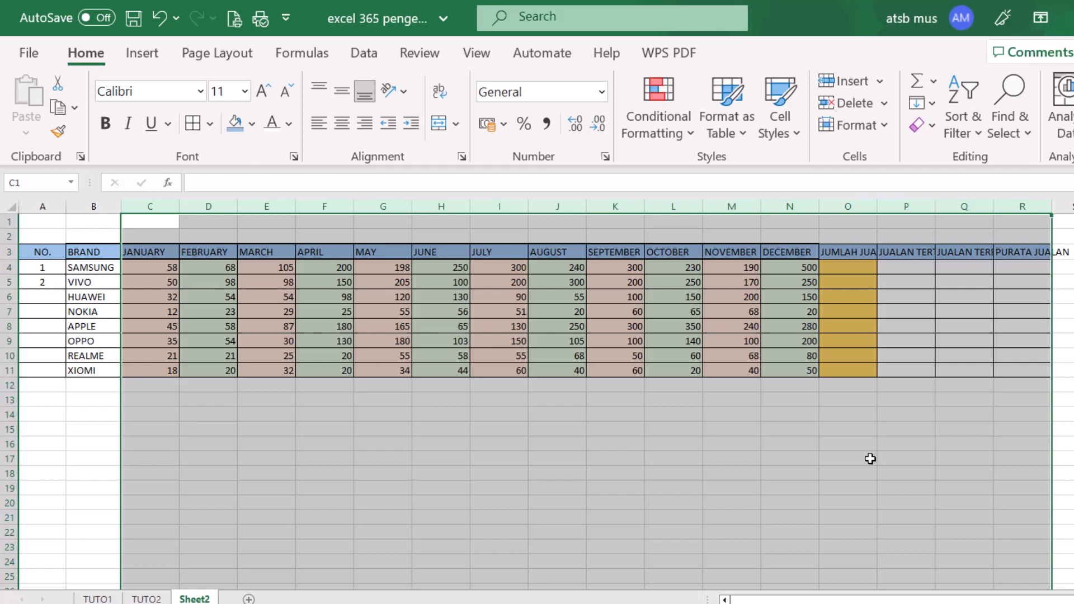
pyautogui.click(888, 269)
# Wrap the text of the four summary headings from JUMLAH JUALAN to PURATA JUALAN in O3:R3.
pyautogui.click(845, 253)
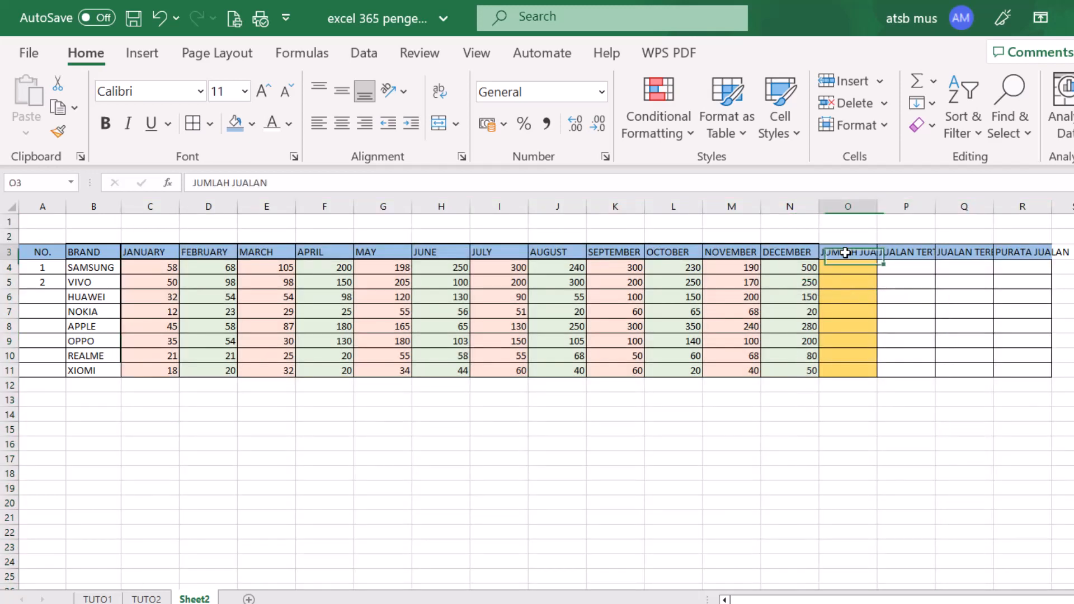
pyautogui.moveTo(845, 253); pyautogui.dragTo(1008, 255)
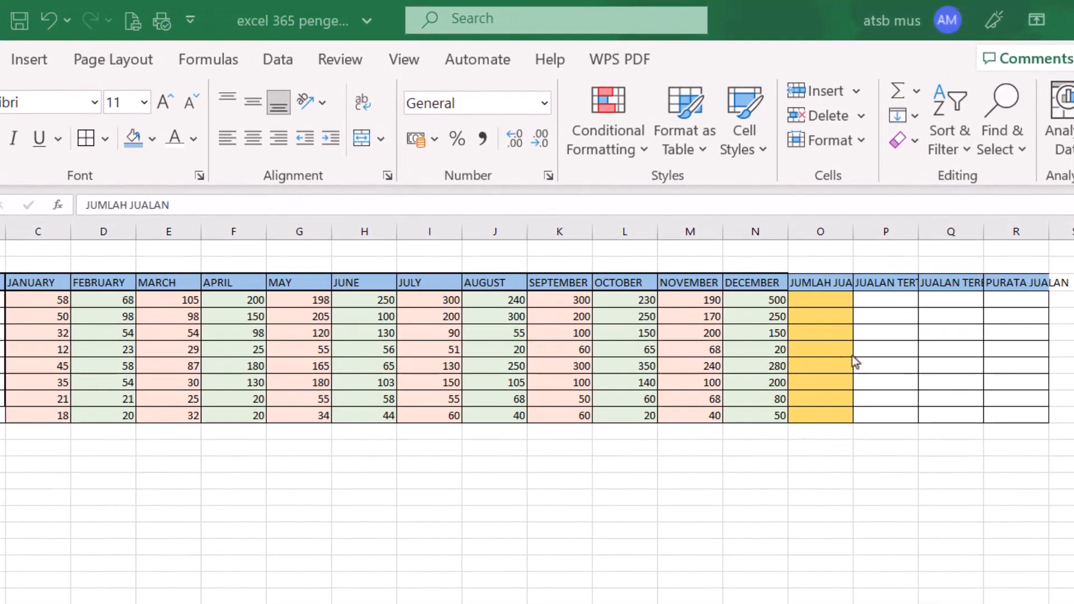
pyautogui.moveTo(816, 282); pyautogui.dragTo(1009, 283)
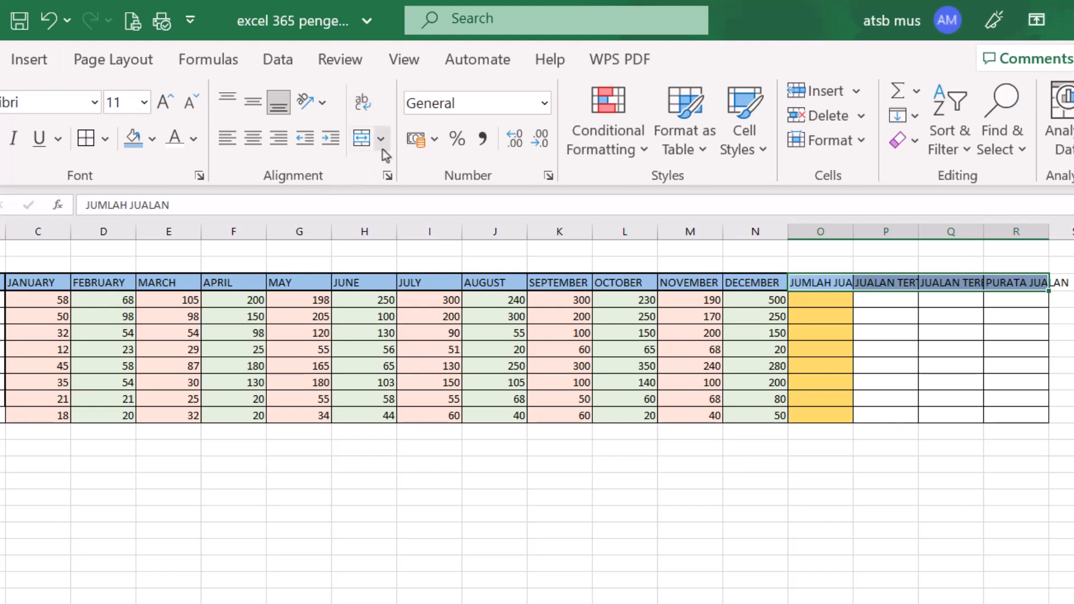
pyautogui.click(363, 104)
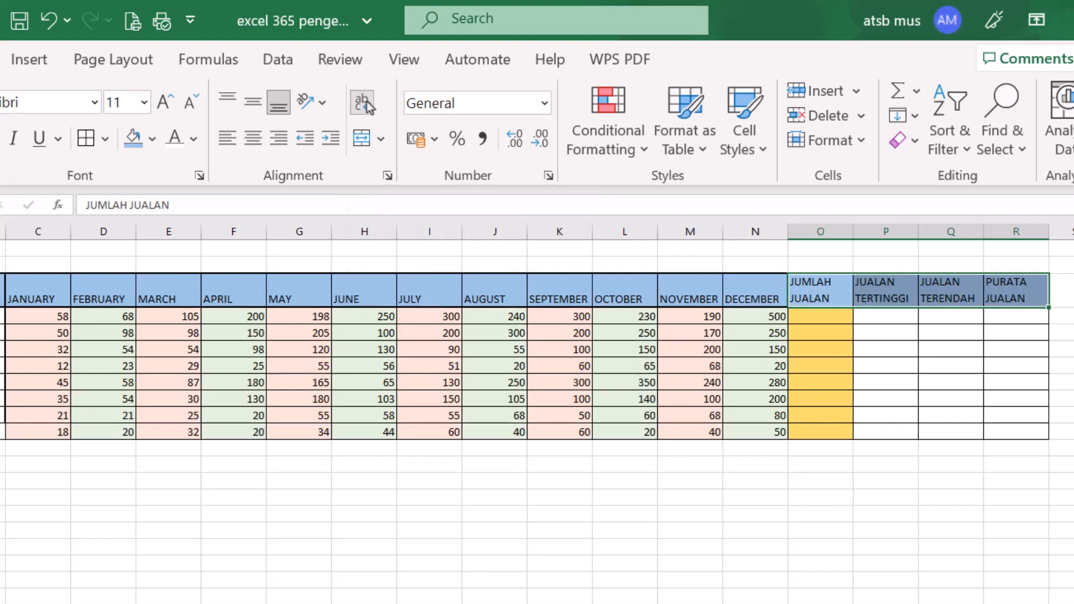
pyautogui.click(943, 295)
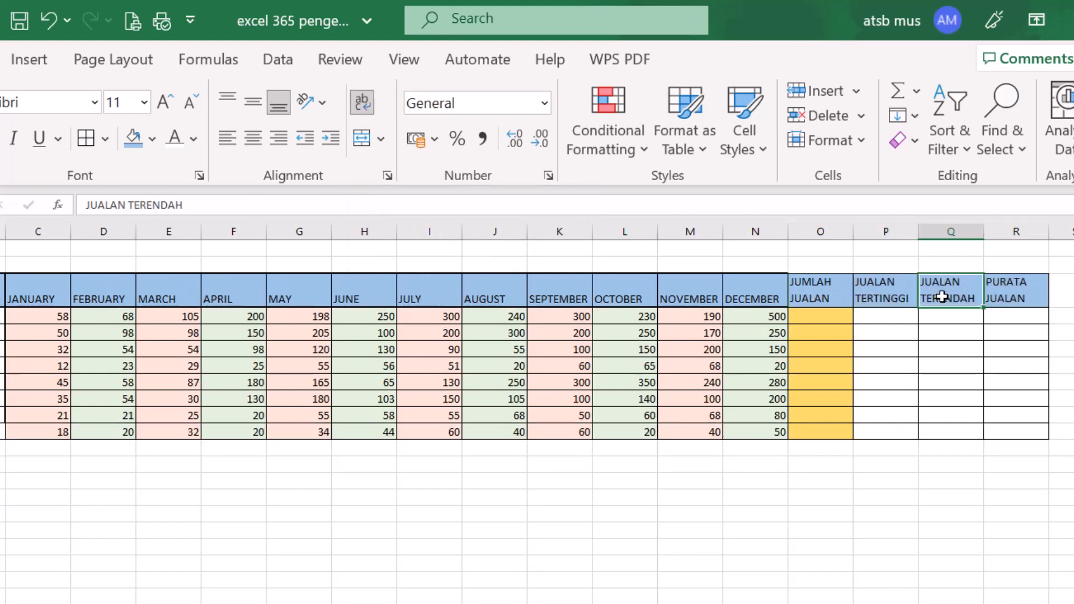
pyautogui.click(822, 290)
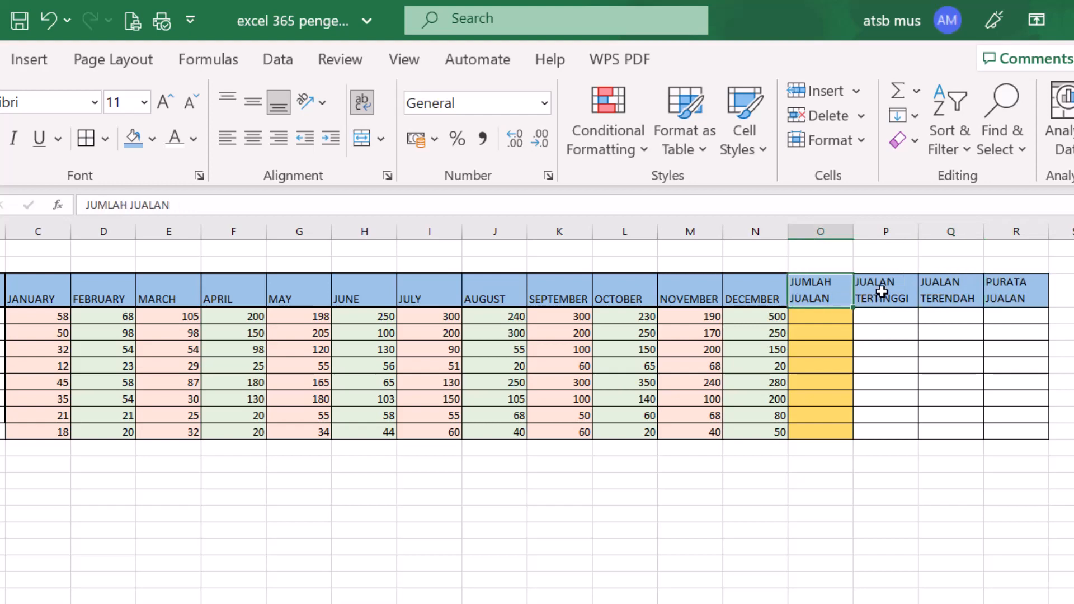
pyautogui.click(884, 290)
pyautogui.click(943, 295)
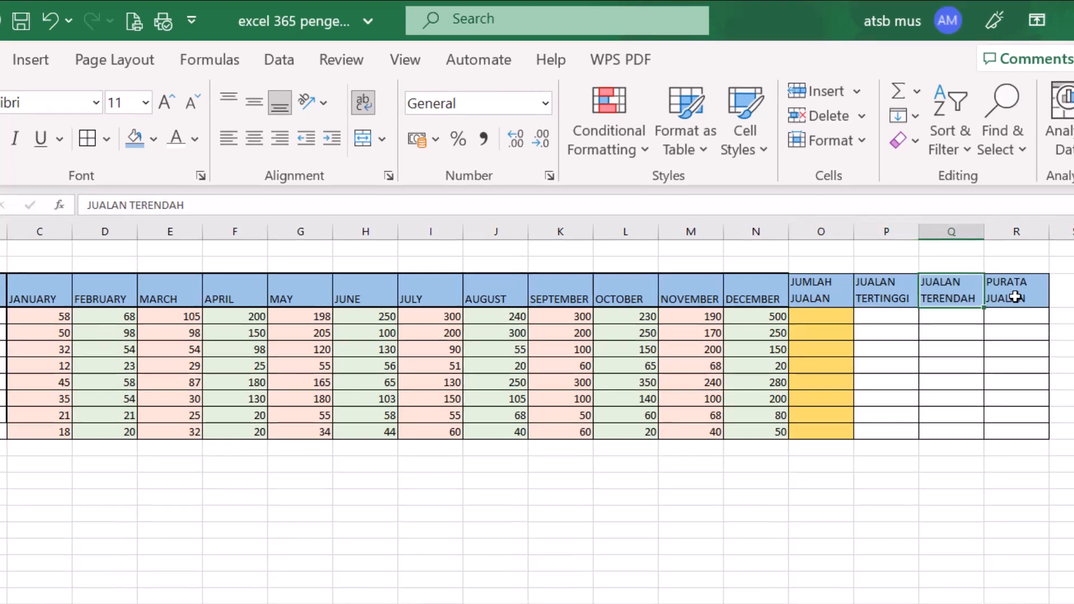
pyautogui.click(1017, 294)
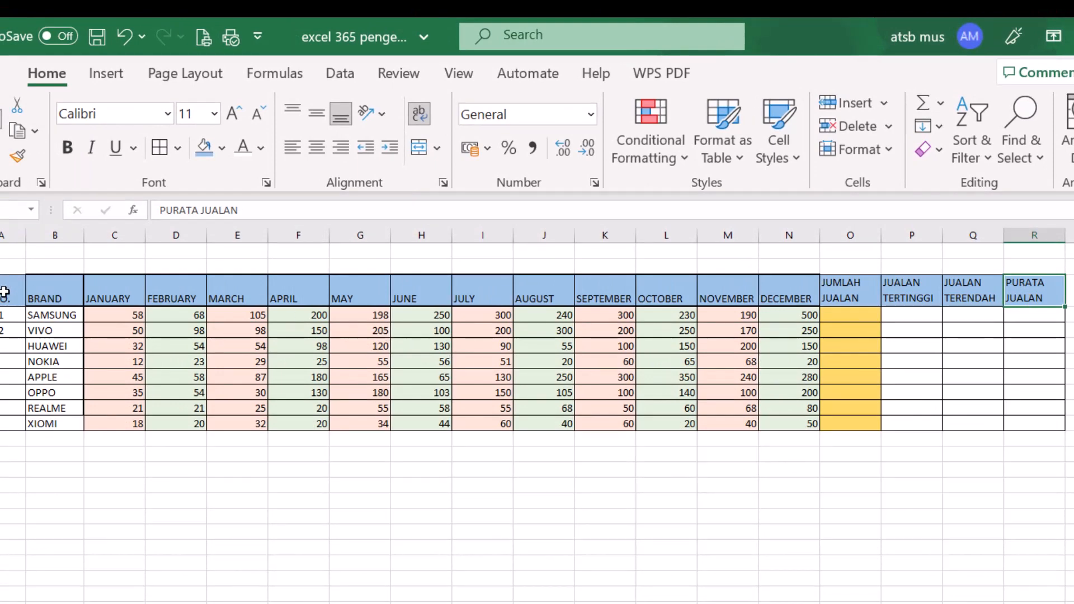
# Middle-align the whole heading row vertically, from NO. to PURATA JUALAN.
pyautogui.moveTo(5, 293); pyautogui.dragTo(1031, 297)
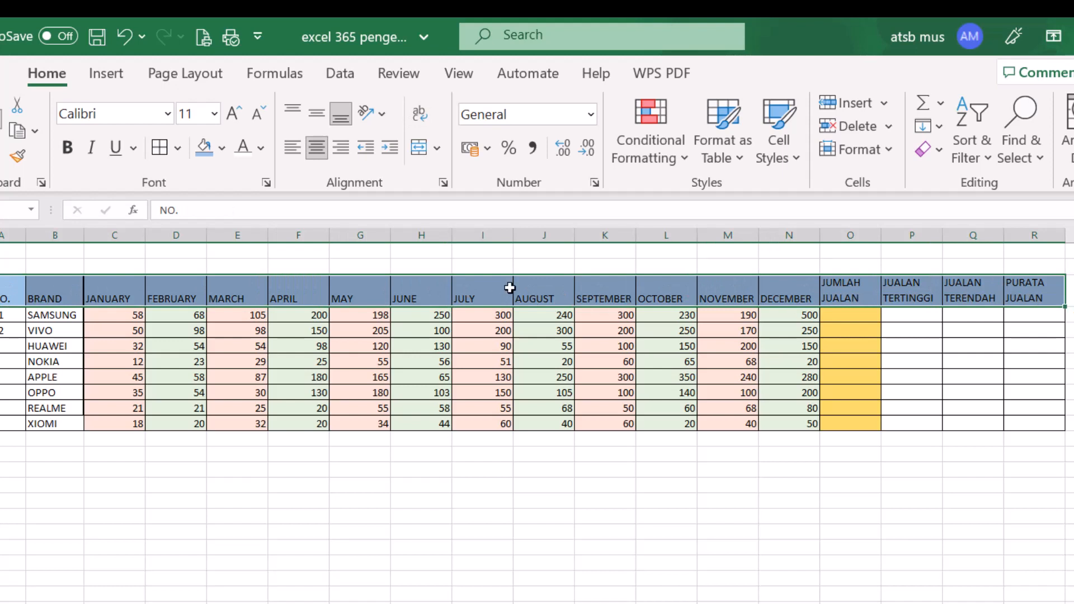
pyautogui.click(317, 116)
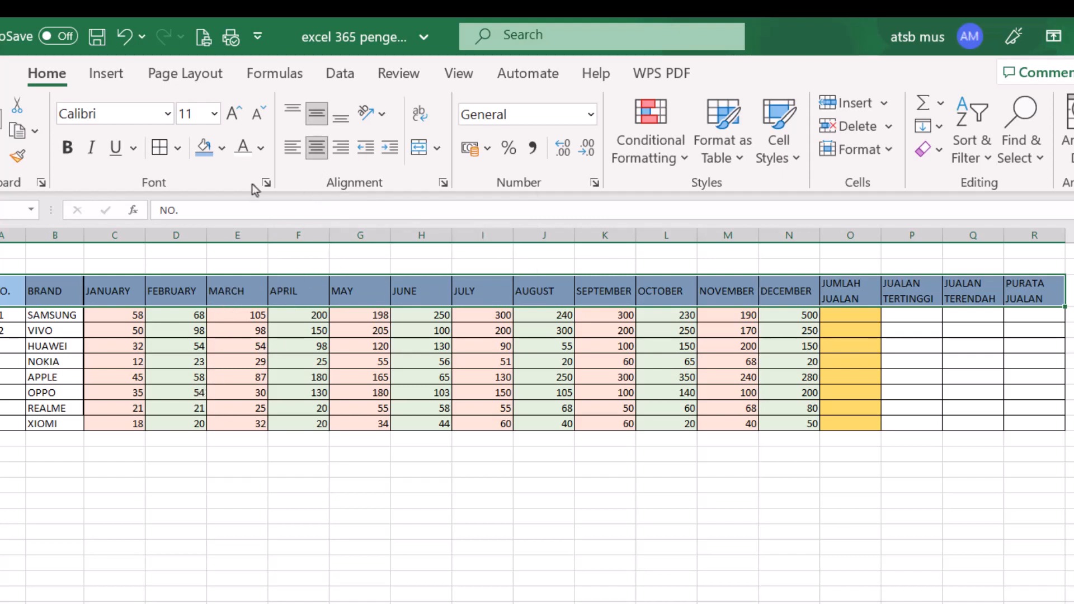
pyautogui.click(416, 469)
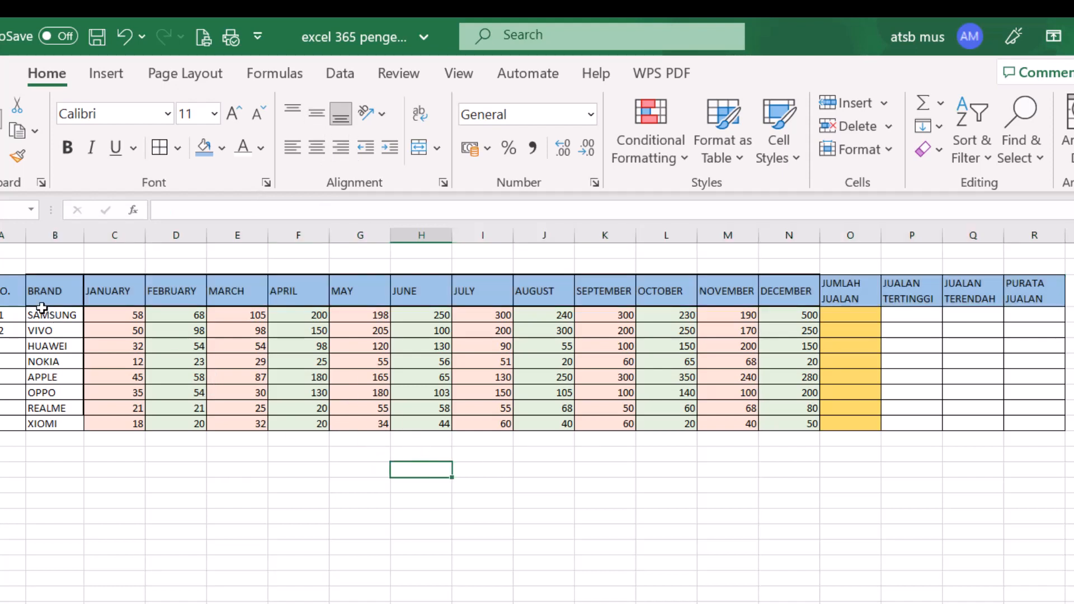
# Make all headings in row 3 bold, from NO. to PURATA JUALAN.
pyautogui.moveTo(14, 290); pyautogui.dragTo(1054, 300)
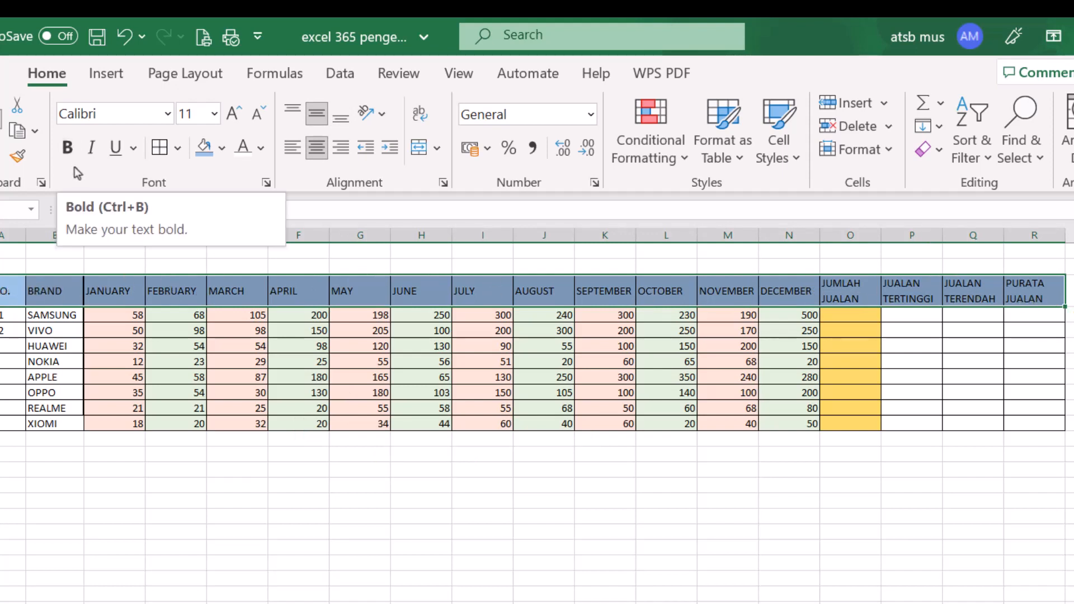
pyautogui.click(68, 149)
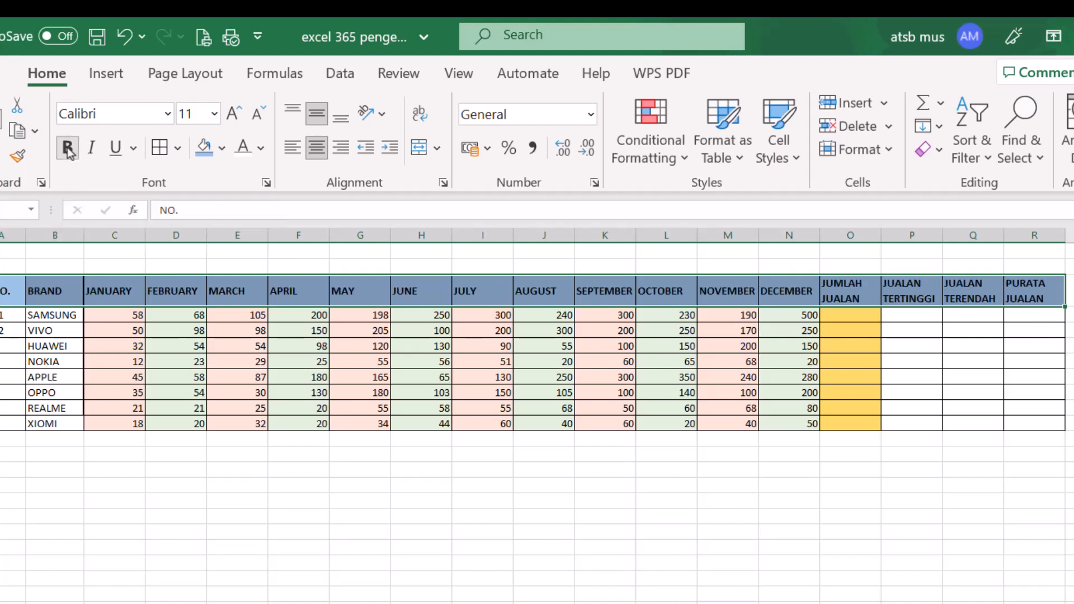
pyautogui.click(571, 364)
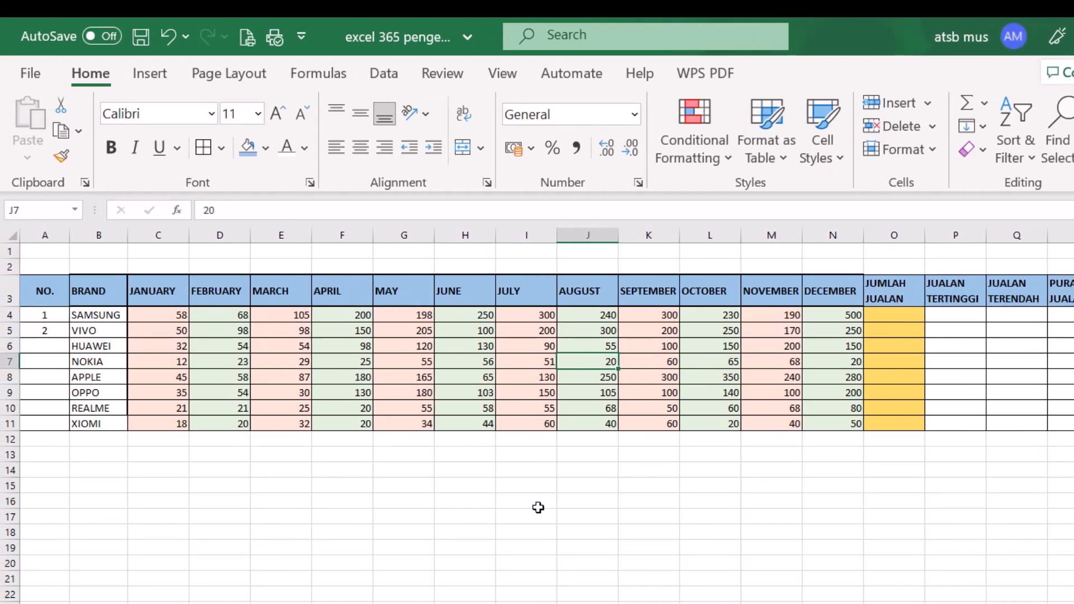
# Extend the numbering 1, 2 in the NO. column down to 8 in A11, beside XIOMI.
pyautogui.click(49, 315)
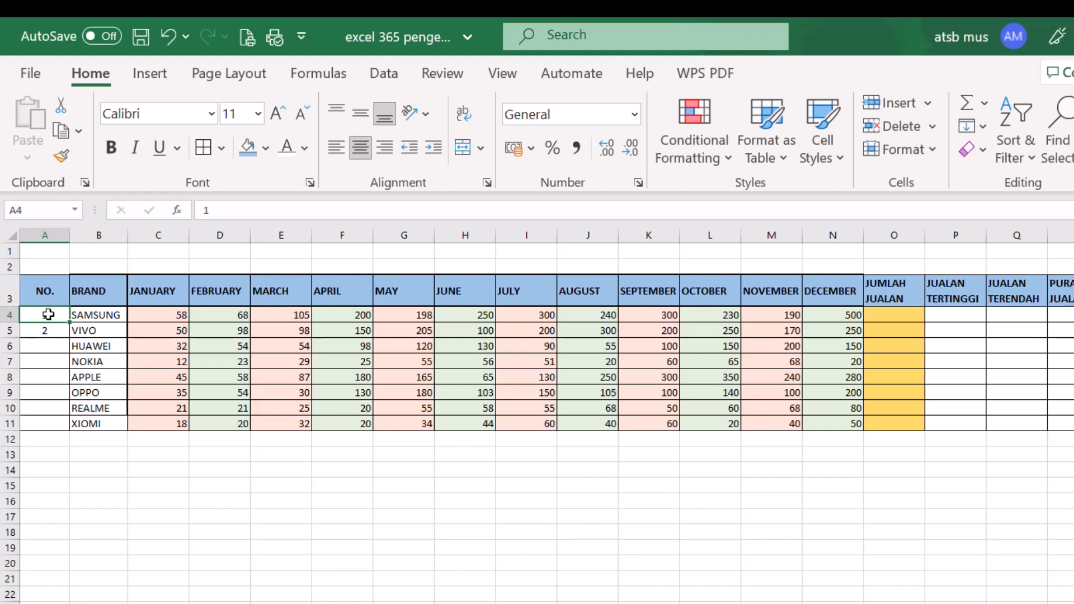
pyautogui.moveTo(48, 315); pyautogui.dragTo(48, 331)
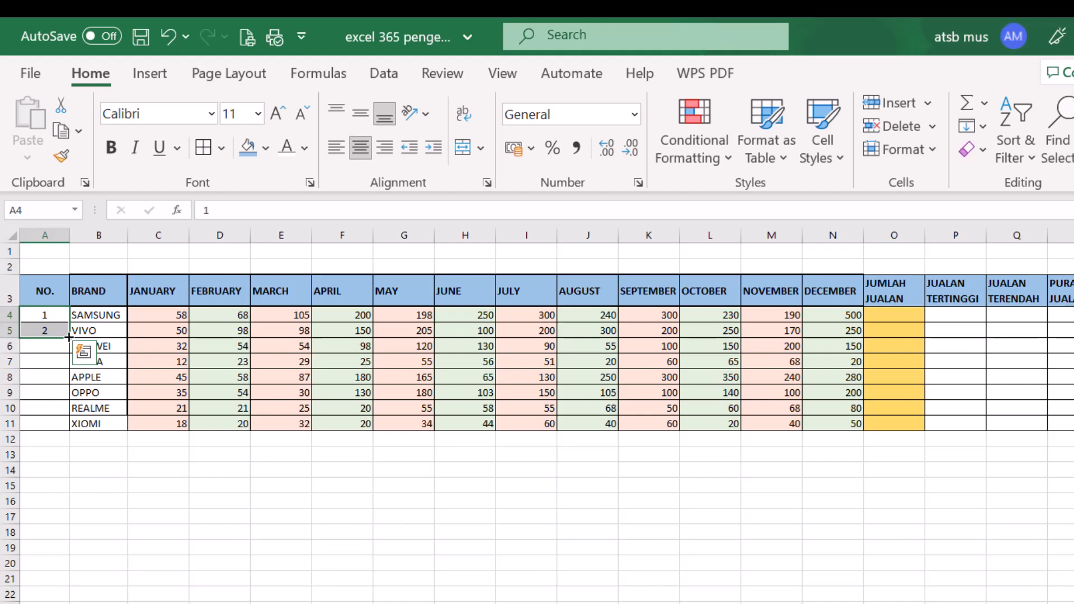
pyautogui.moveTo(69, 337); pyautogui.dragTo(72, 431)
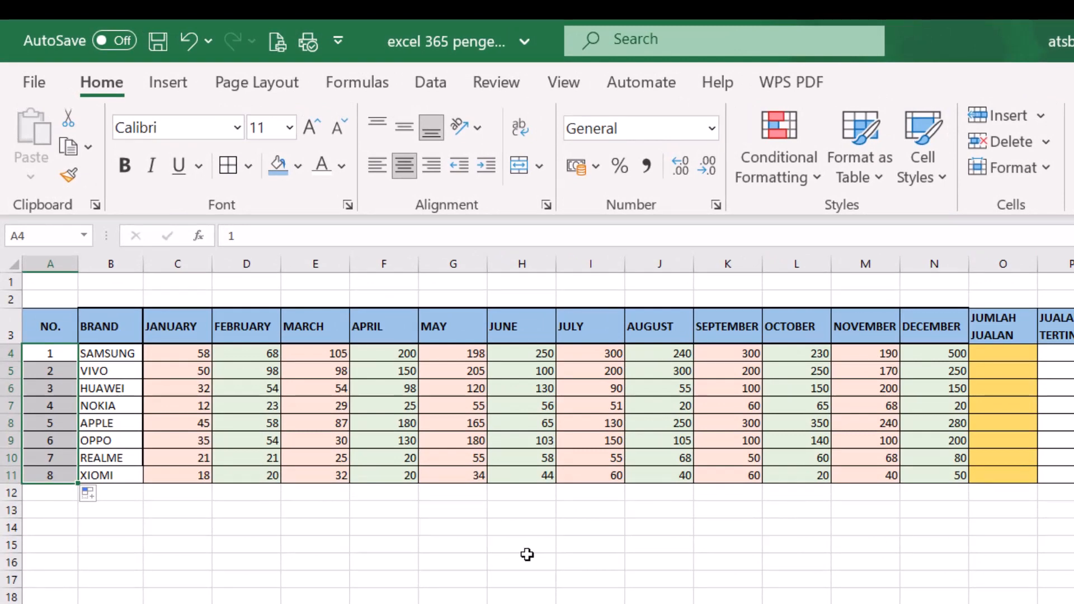
# Convert the sales data in A3:R11 into a table with headers.
pyautogui.click(50, 324)
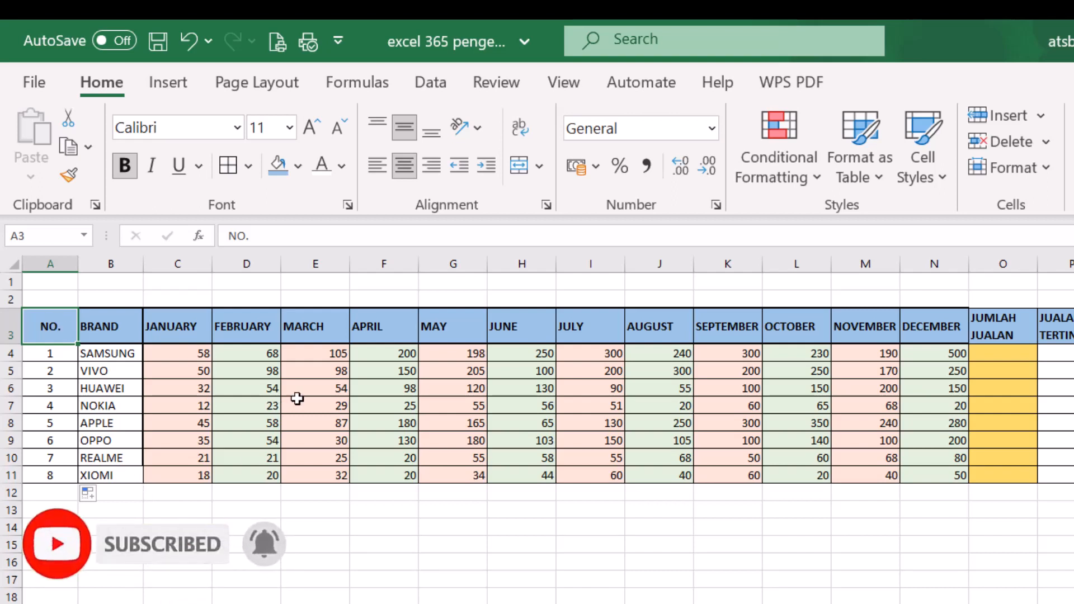
pyautogui.click(170, 85)
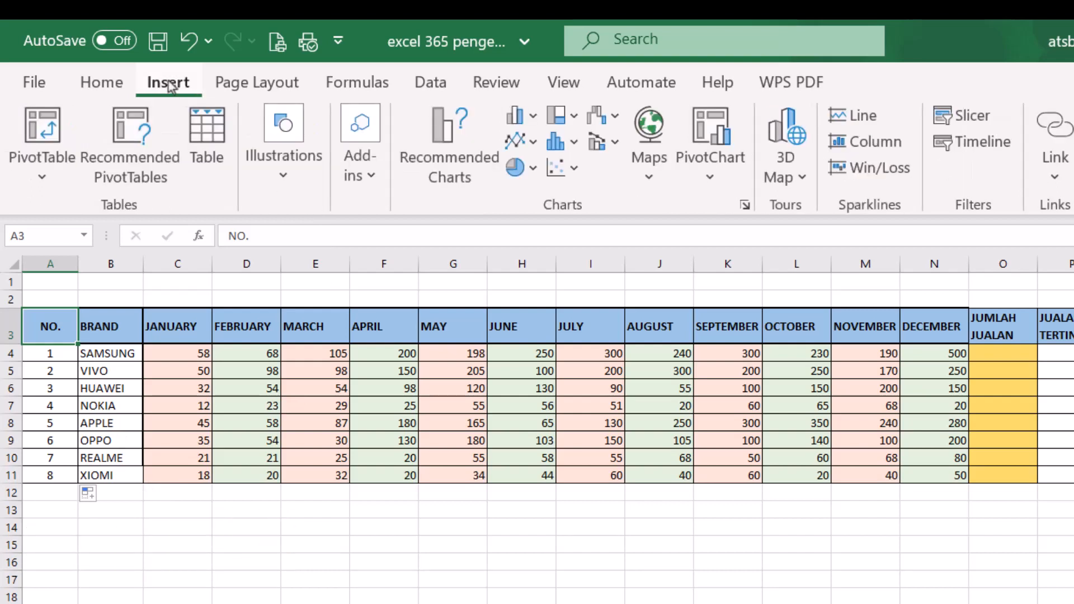
pyautogui.click(222, 158)
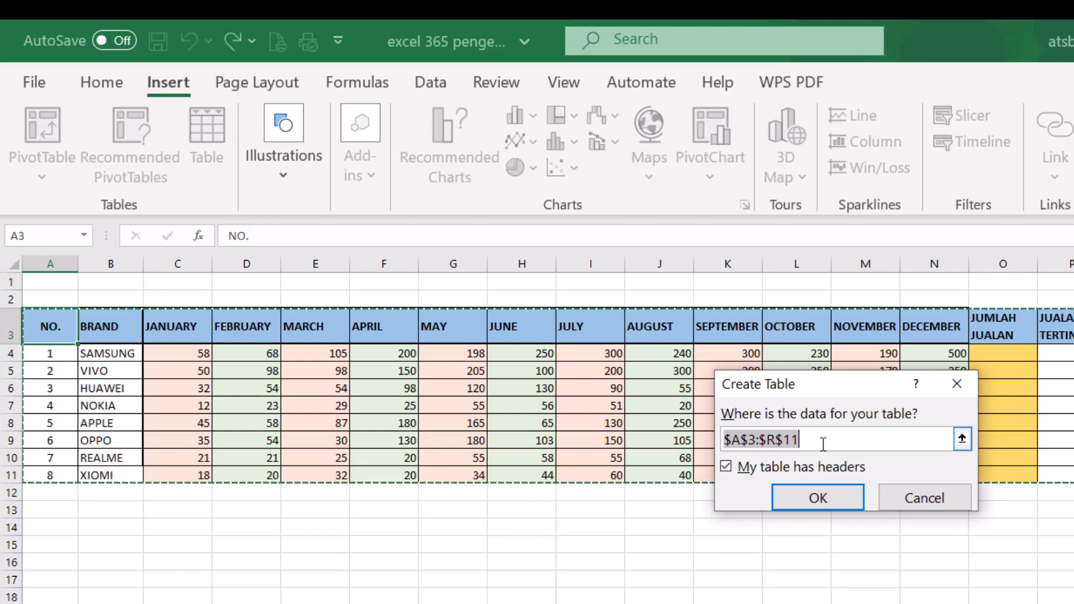
pyautogui.click(818, 499)
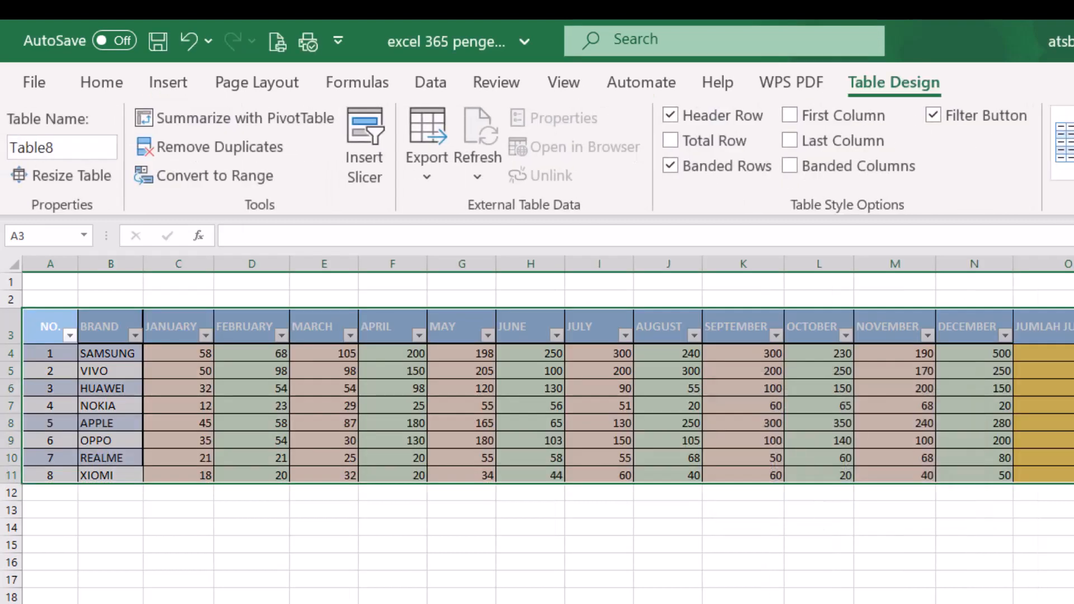
pyautogui.click(599, 457)
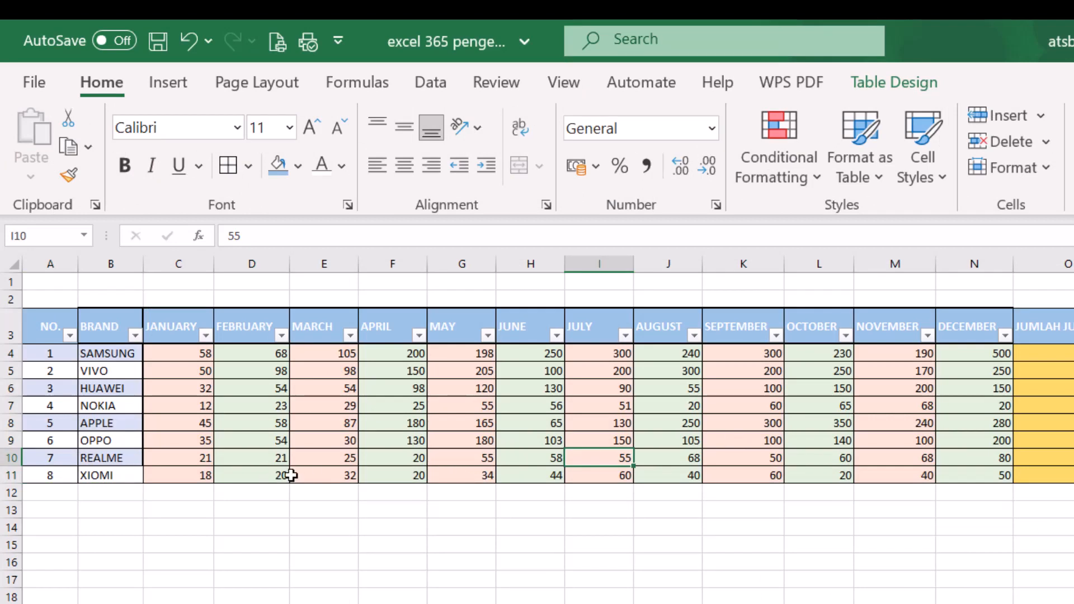
# Add three new table rows below XIOMI by numbering them 9, 10 and 11 in A12:A14.
pyautogui.click(51, 493)
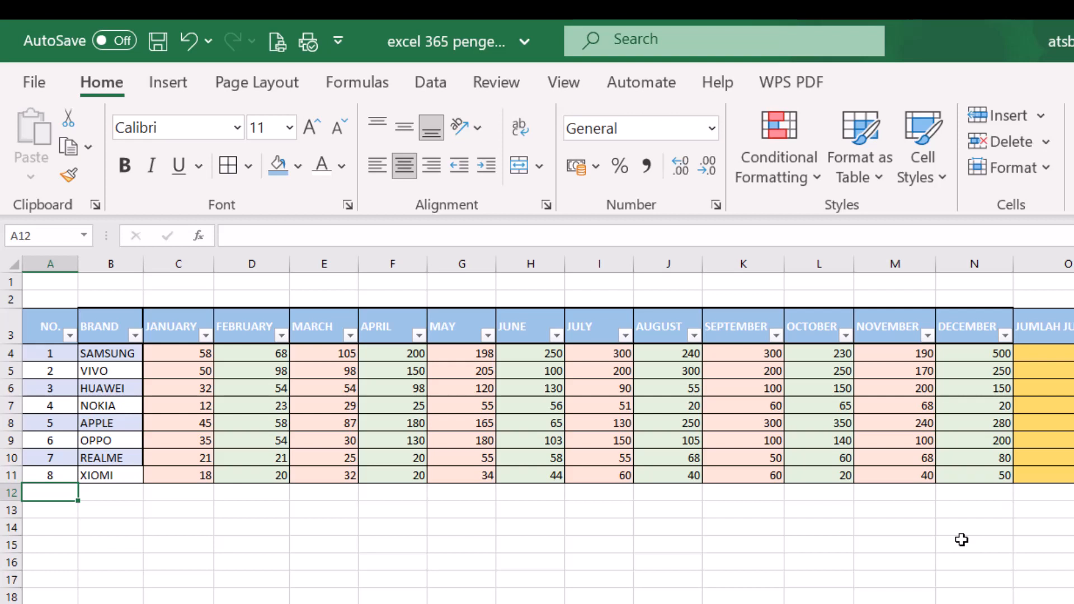
pyautogui.write('9')
pyautogui.press('Return')
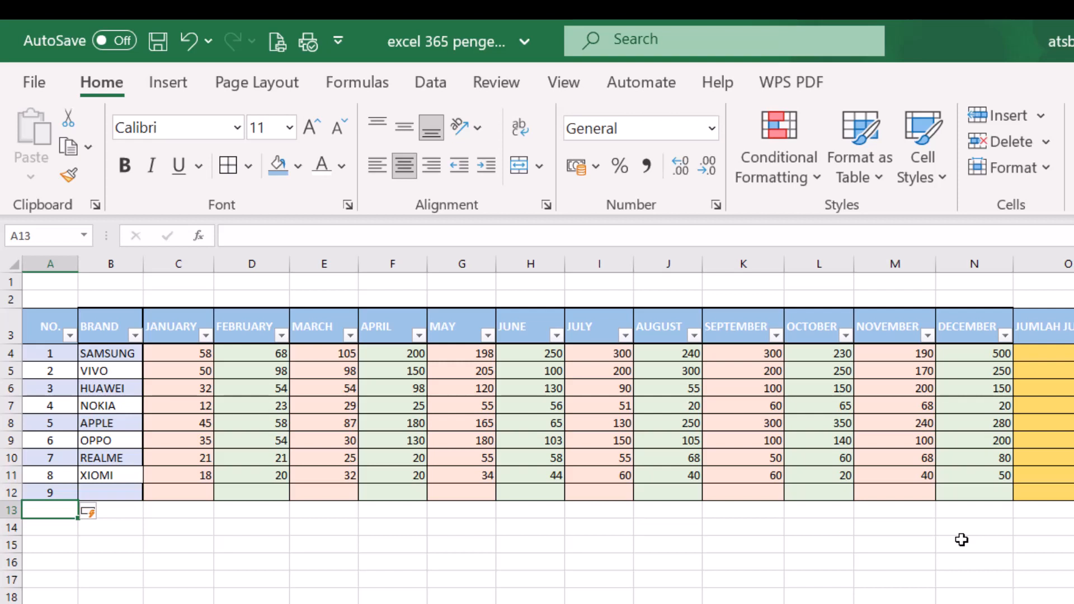
pyautogui.write('10')
pyautogui.press('Return')
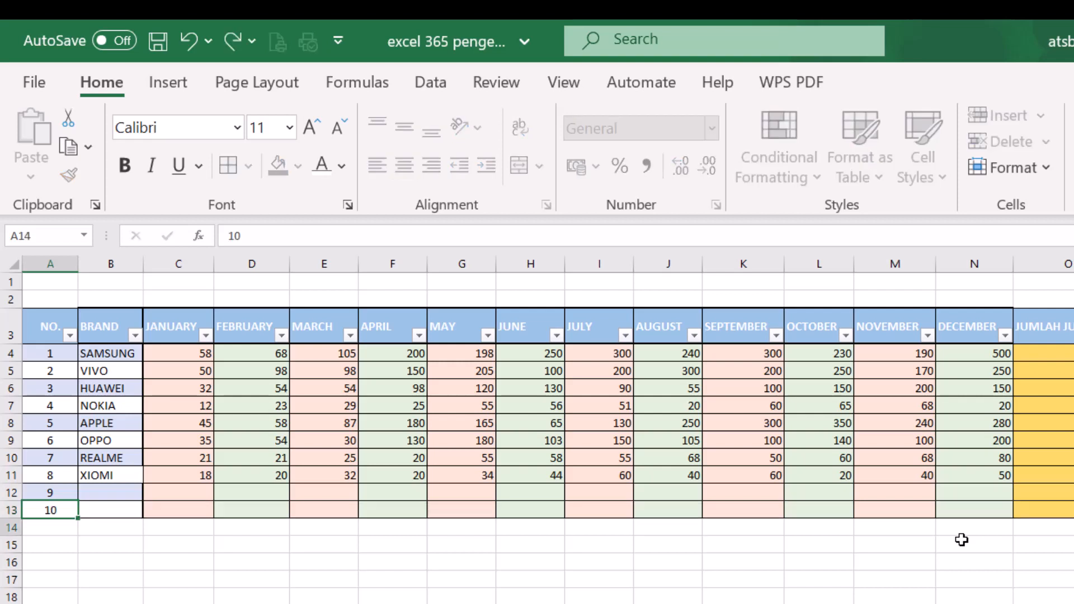
pyautogui.write('11')
pyautogui.press('Return')
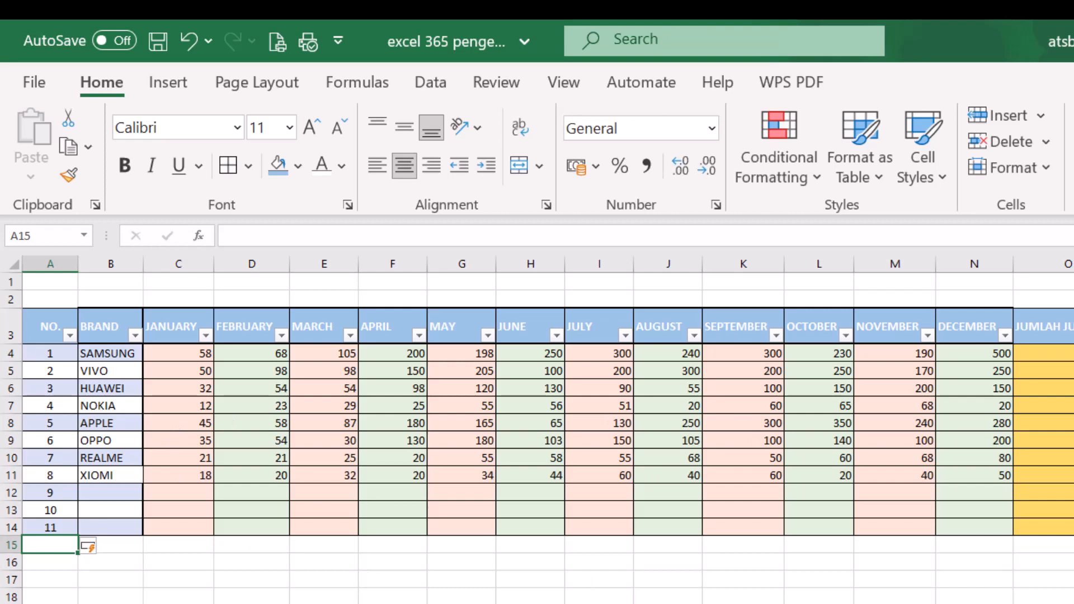
# Fill the JUMLAH JUALAN column with the SUM of each row's JANUARY to DECEMBER sales, and check the calculated cells.
pyautogui.keyDown('ctrl'); pyautogui.scroll(-1, 537, 430); pyautogui.keyUp('ctrl')
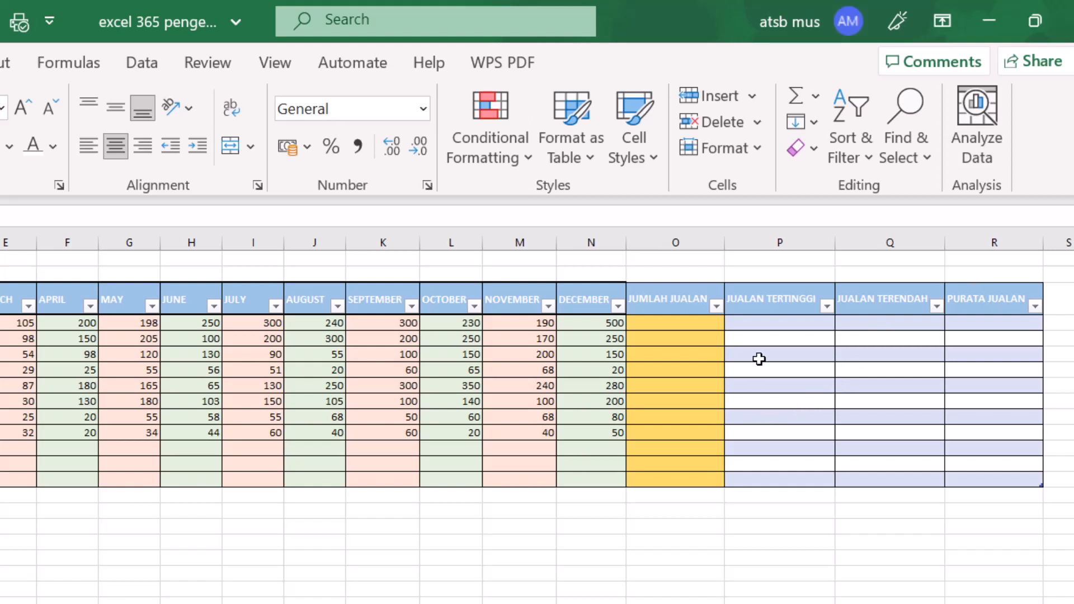
pyautogui.click(686, 323)
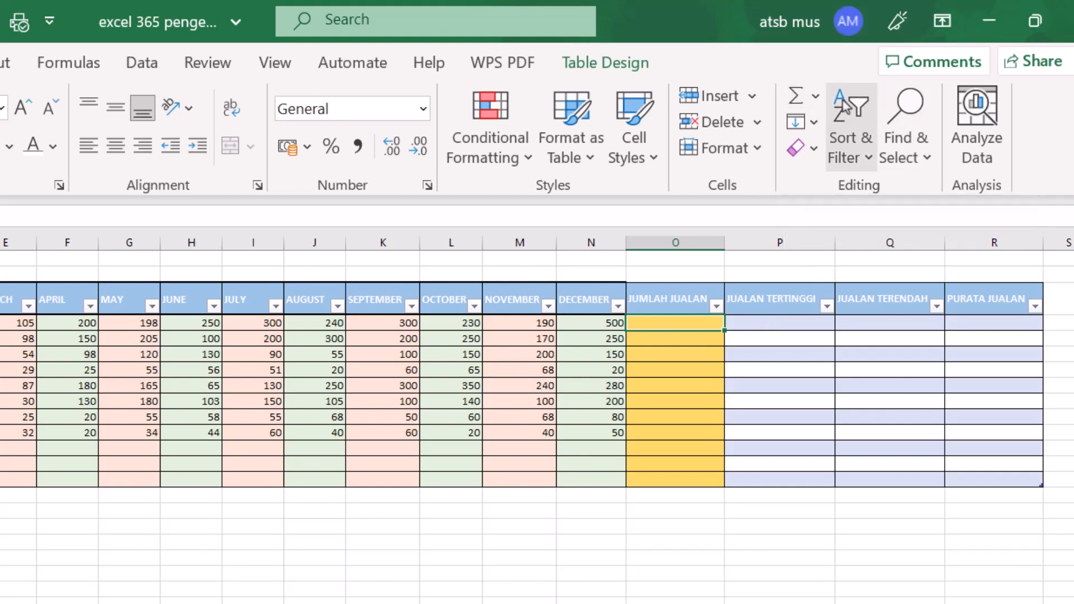
pyautogui.click(799, 100)
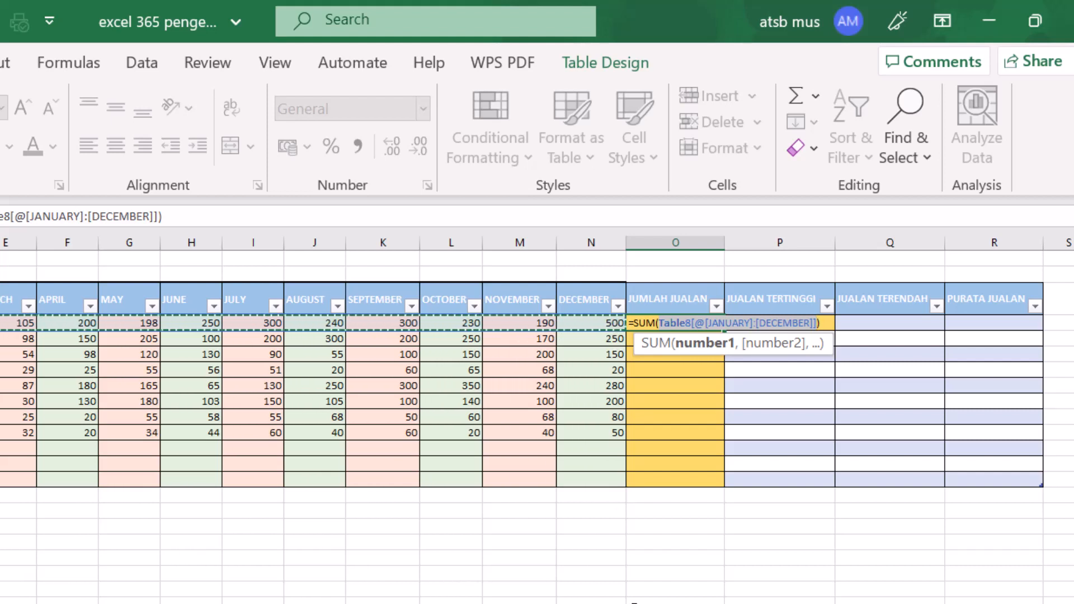
pyautogui.press('Return')
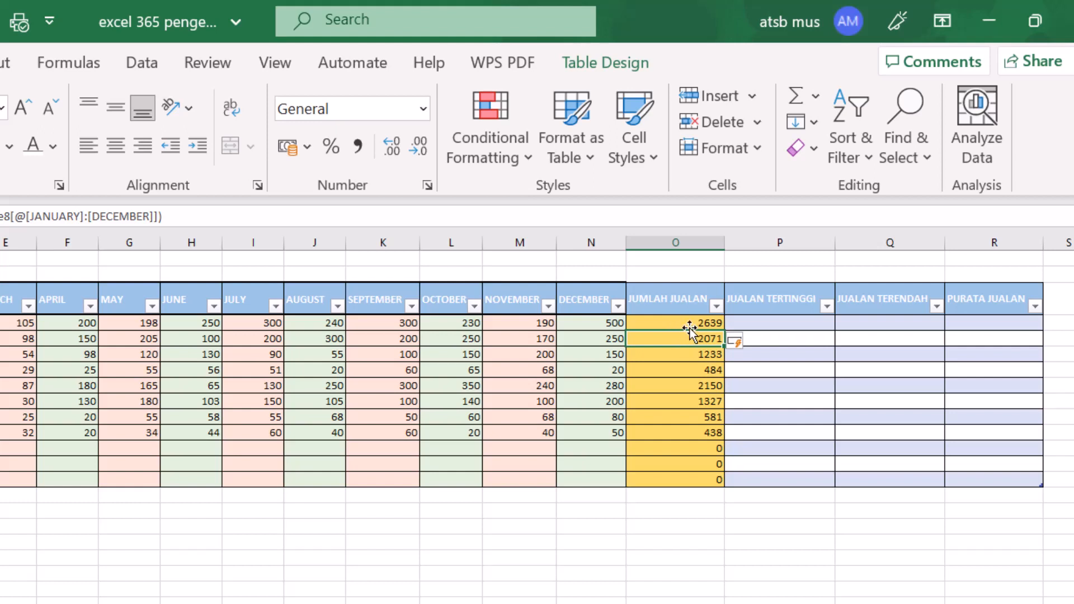
pyautogui.click(706, 322)
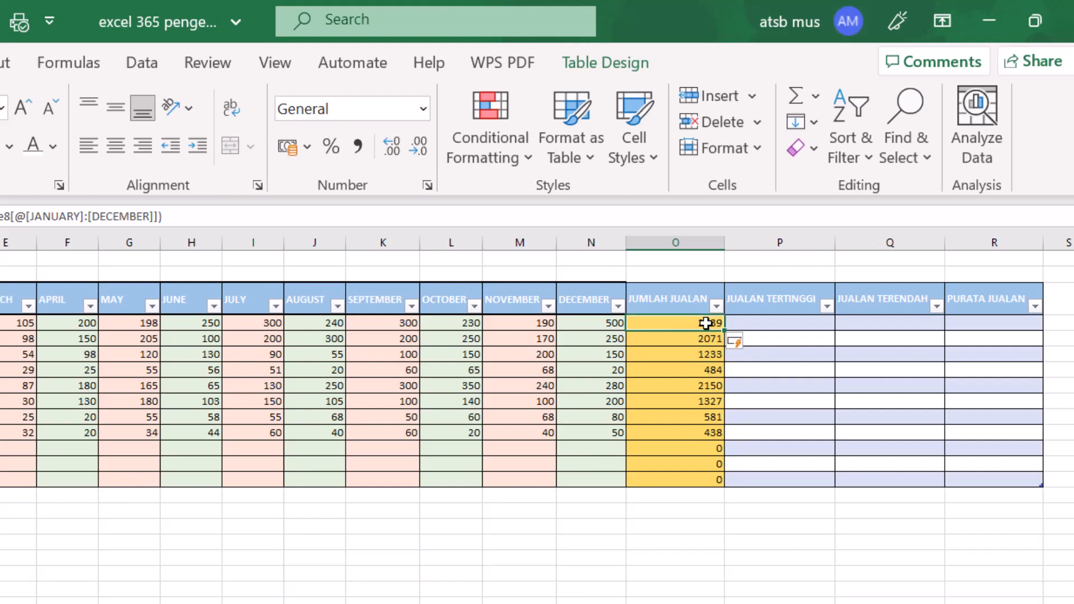
pyautogui.click(1, 322)
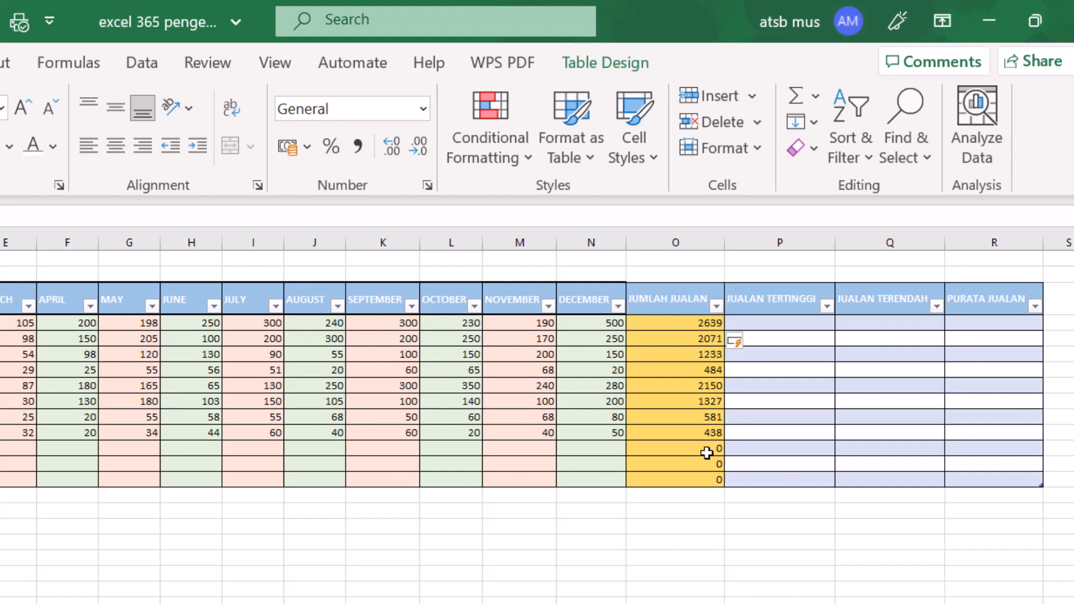
pyautogui.moveTo(709, 450); pyautogui.dragTo(707, 477)
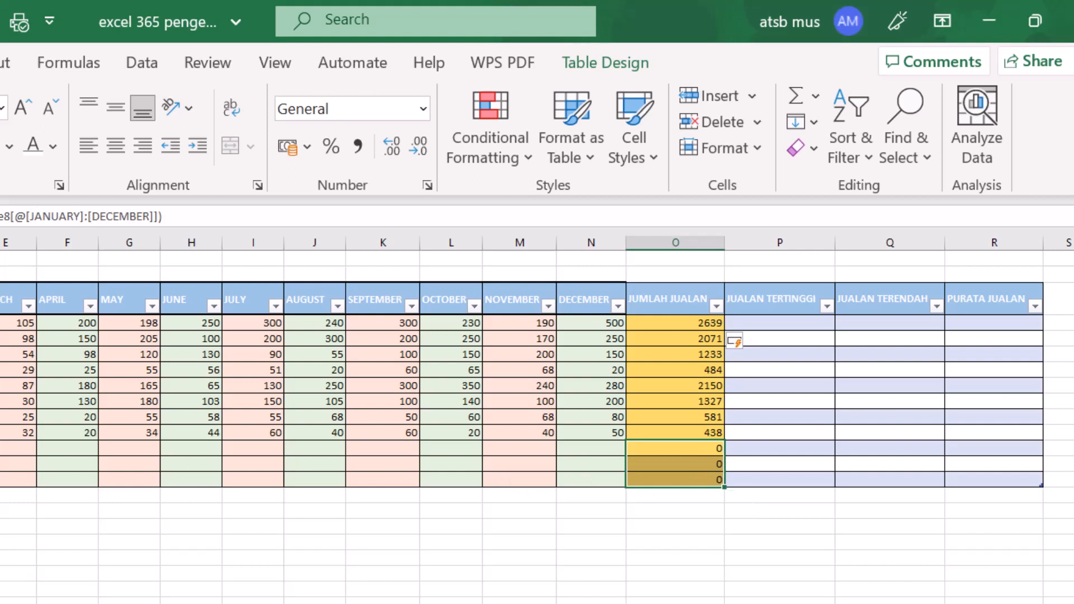
# Enter 50 as the JUNE sales figure in H13, in the empty table row numbered 10.
pyautogui.click(2, 449)
pyautogui.click(319, 451)
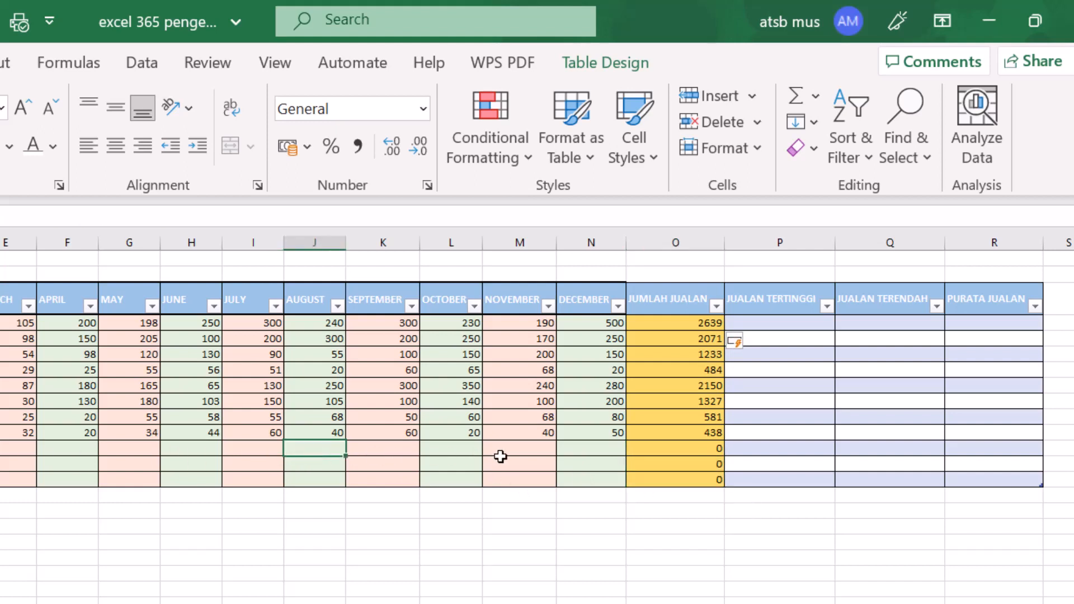
pyautogui.click(538, 460)
pyautogui.click(594, 466)
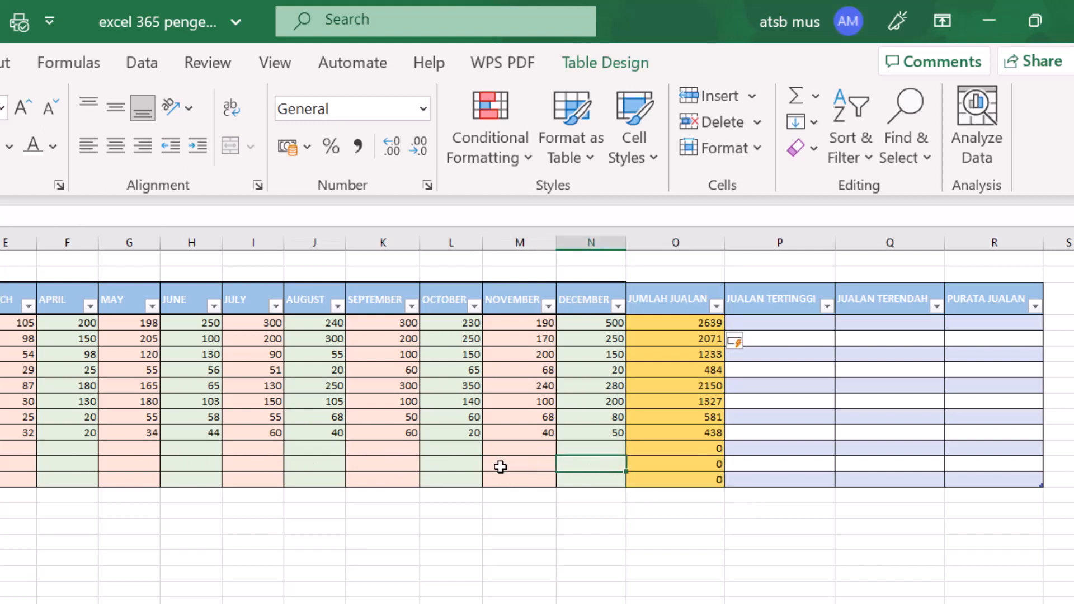
pyautogui.click(186, 465)
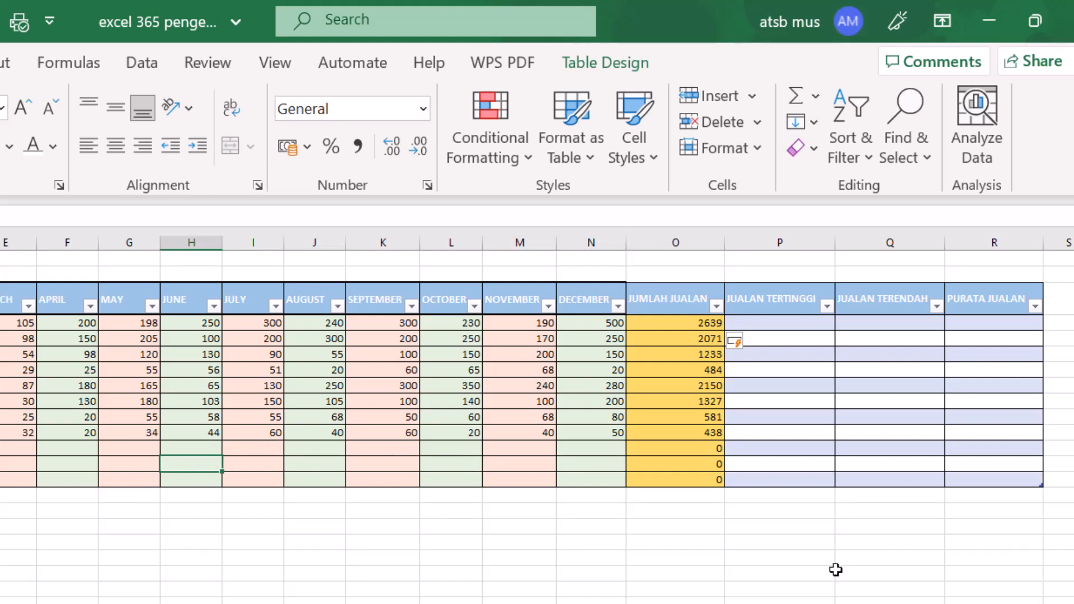
pyautogui.write('50')
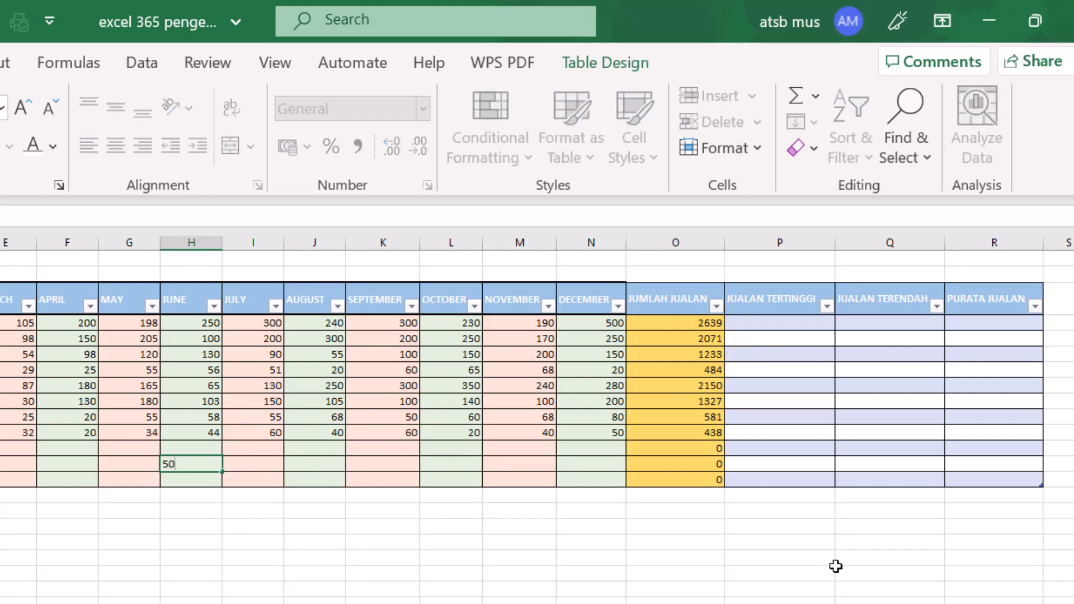
pyautogui.press('Return')
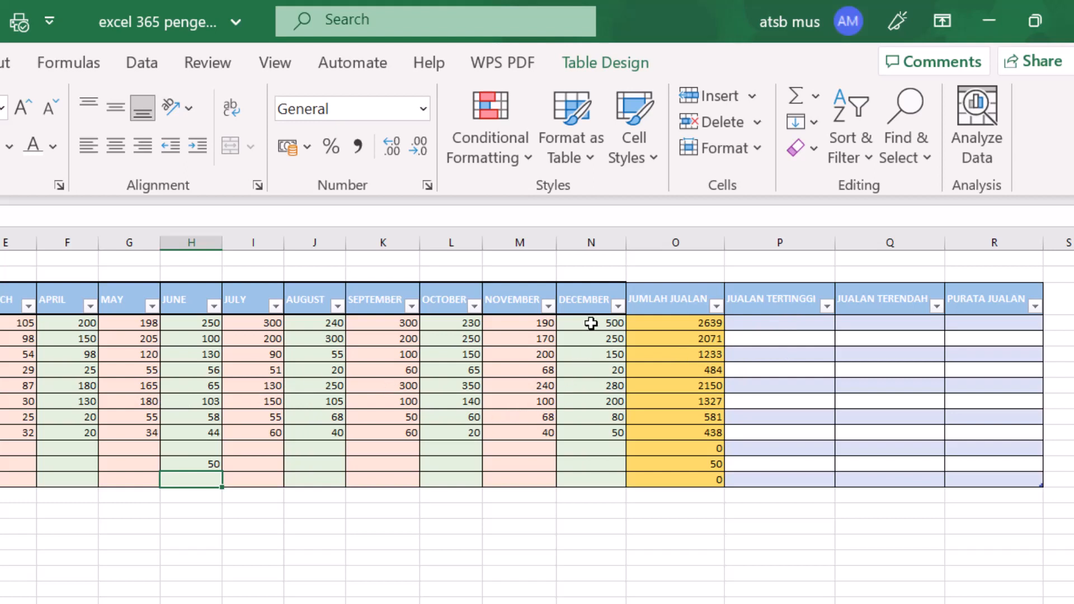
# Fill the JUALAN TERTINGGI column with the MAX of each row's JANUARY to DECEMBER sales.
pyautogui.click(779, 324)
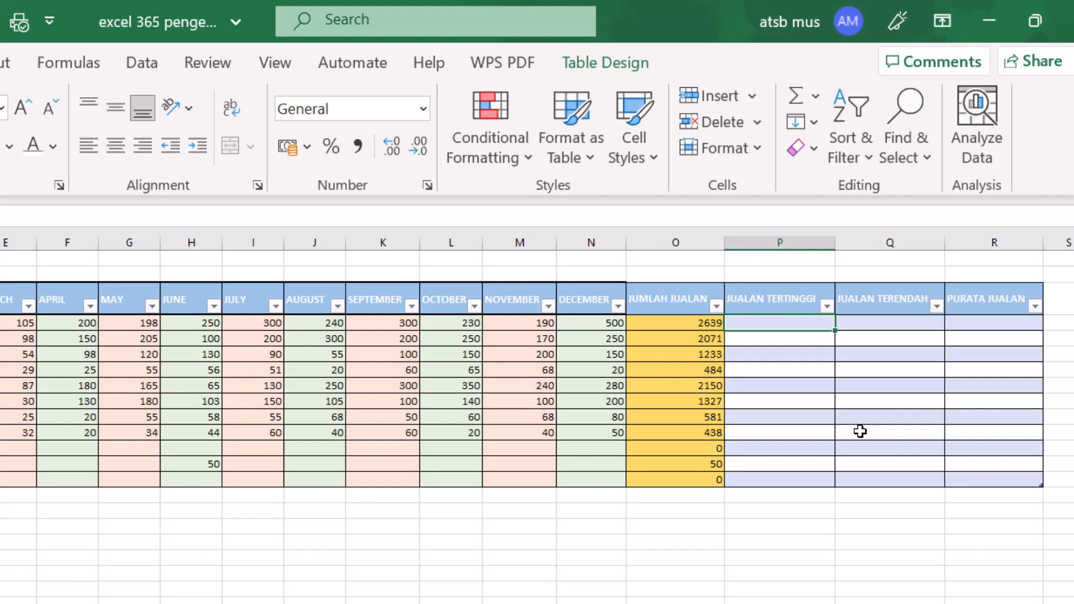
pyautogui.write('=')
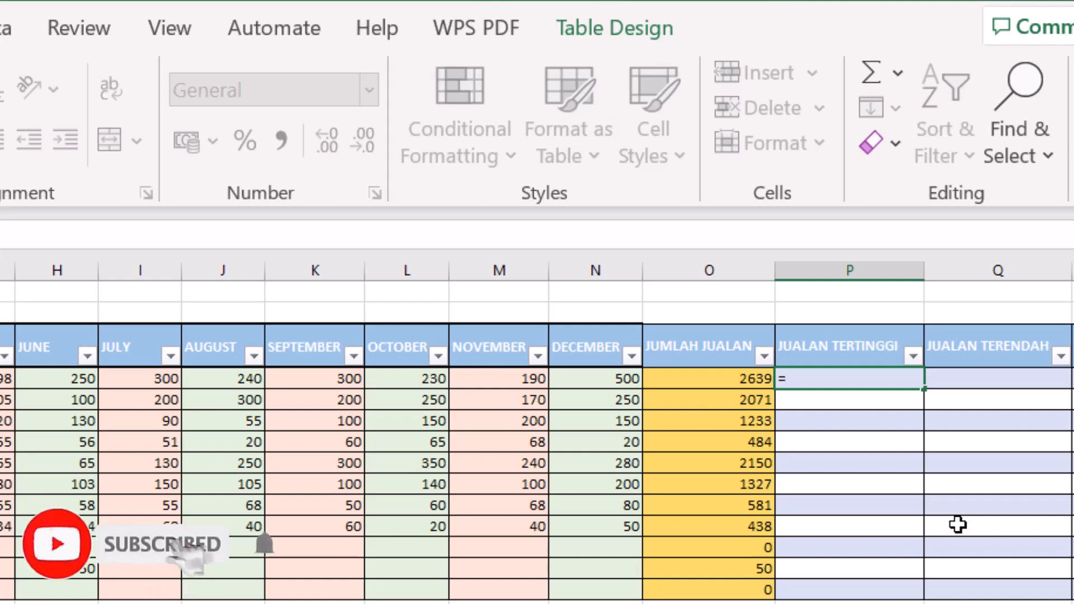
pyautogui.write('MA')
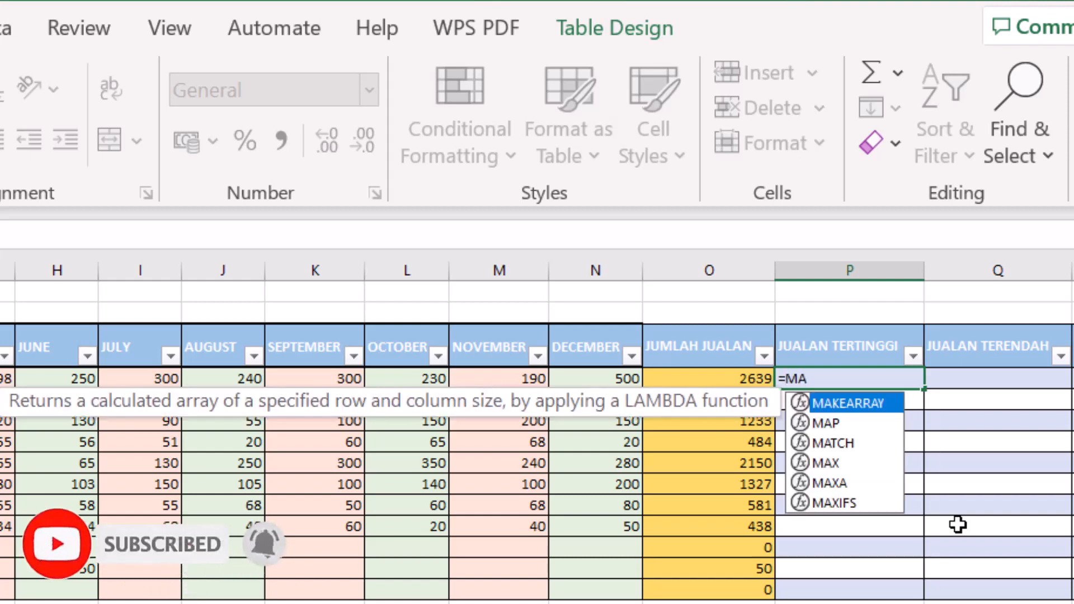
pyautogui.write('X')
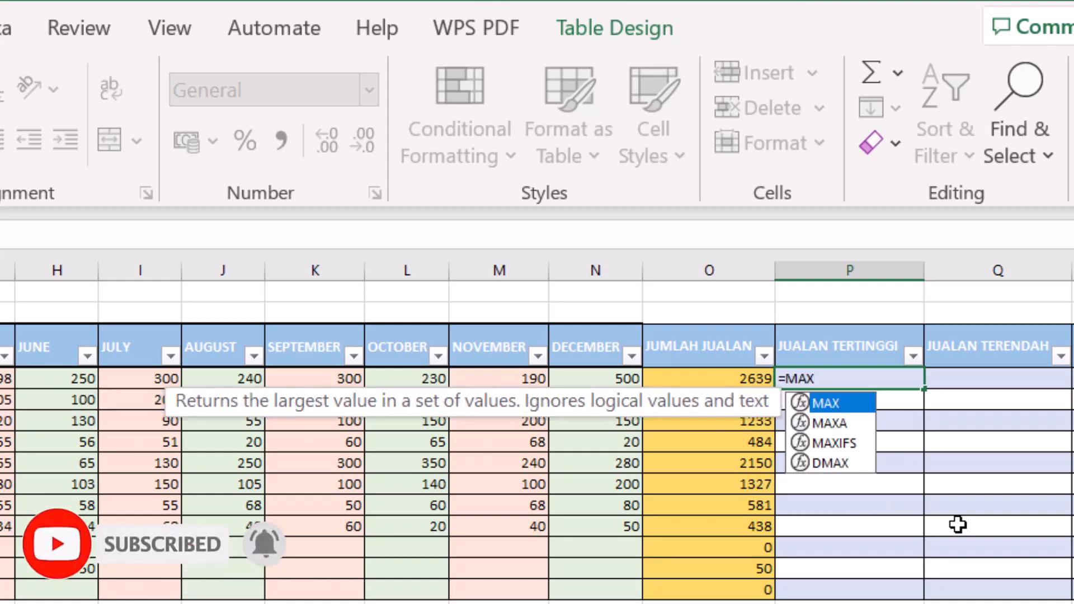
pyautogui.write('(')
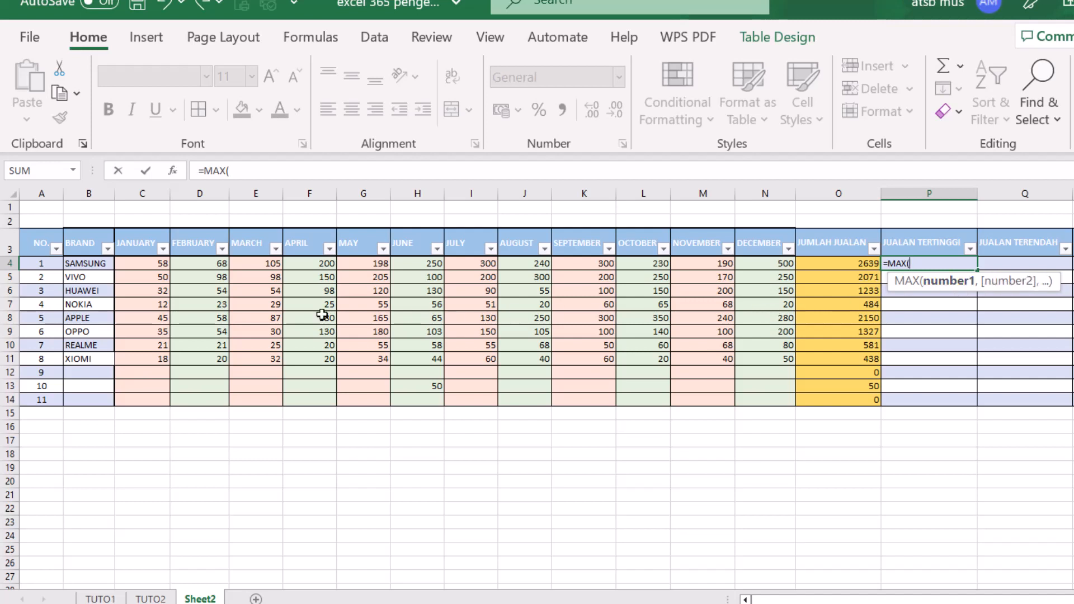
pyautogui.moveTo(148, 262); pyautogui.dragTo(772, 264)
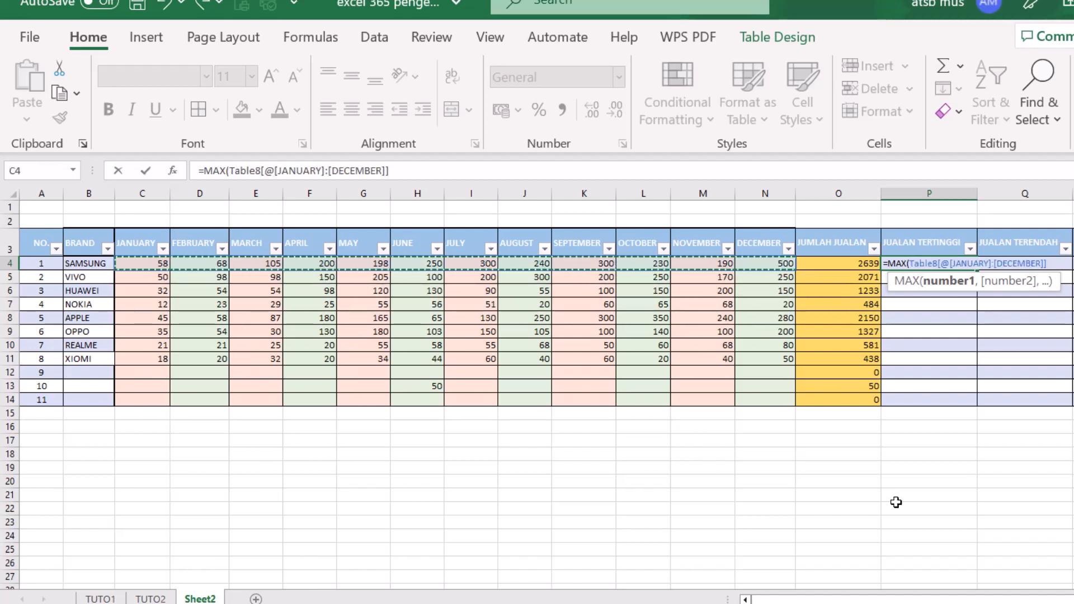
pyautogui.write(')')
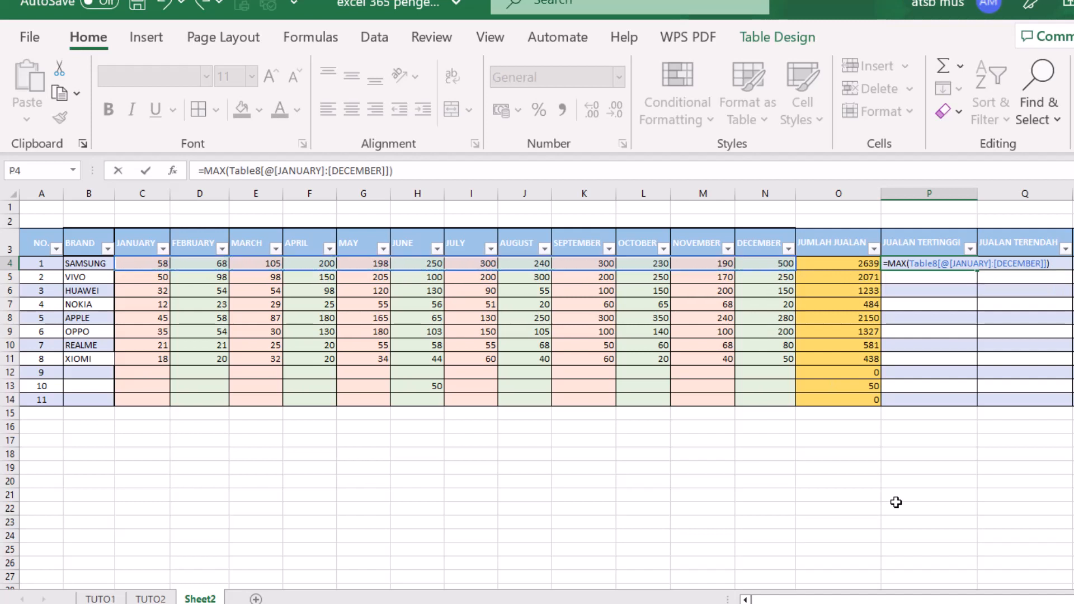
pyautogui.press('Return')
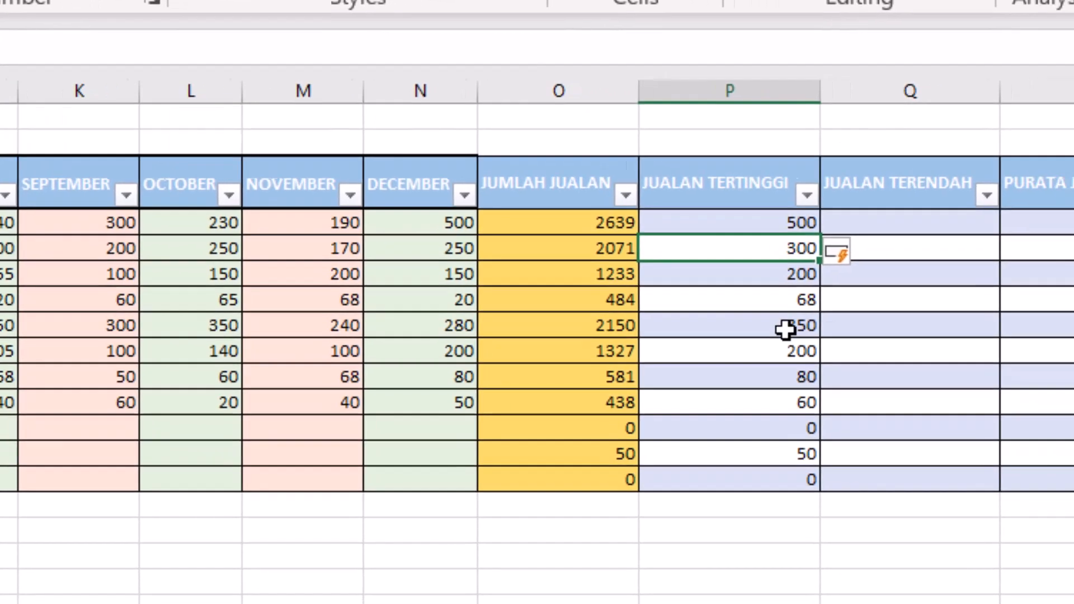
# Fill the JUALAN TERENDAH column with the MIN of each row's JANUARY to DECEMBER sales.
pyautogui.click(973, 229)
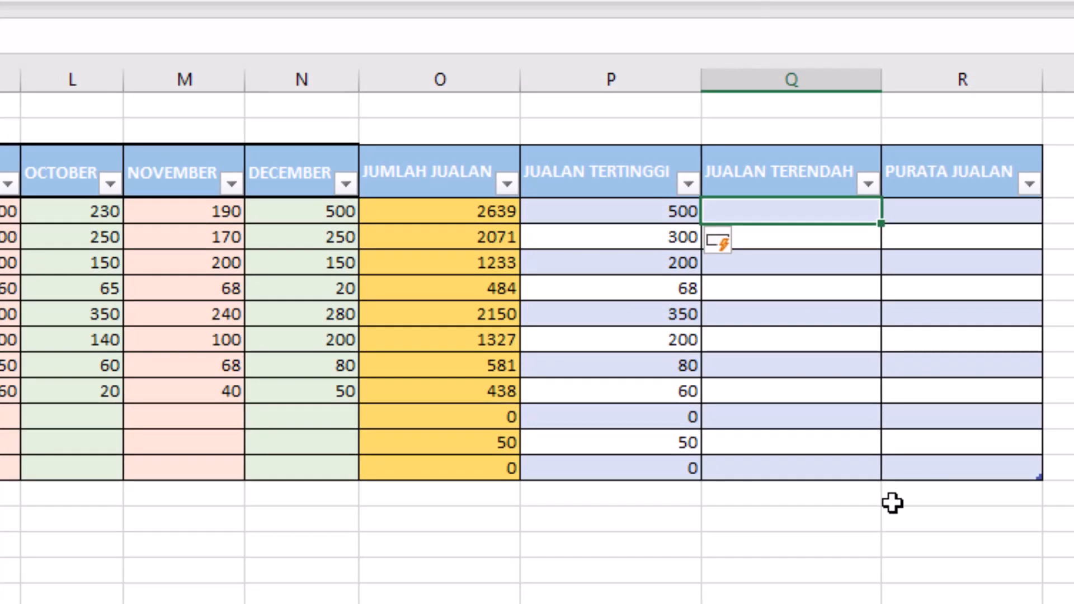
pyautogui.write('=')
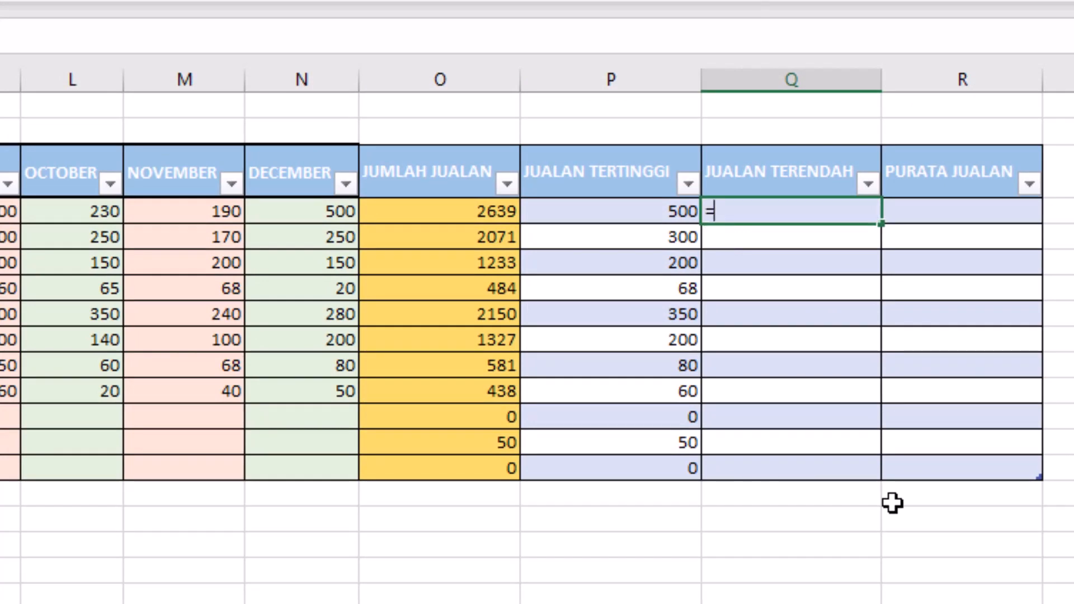
pyautogui.write('MIN')
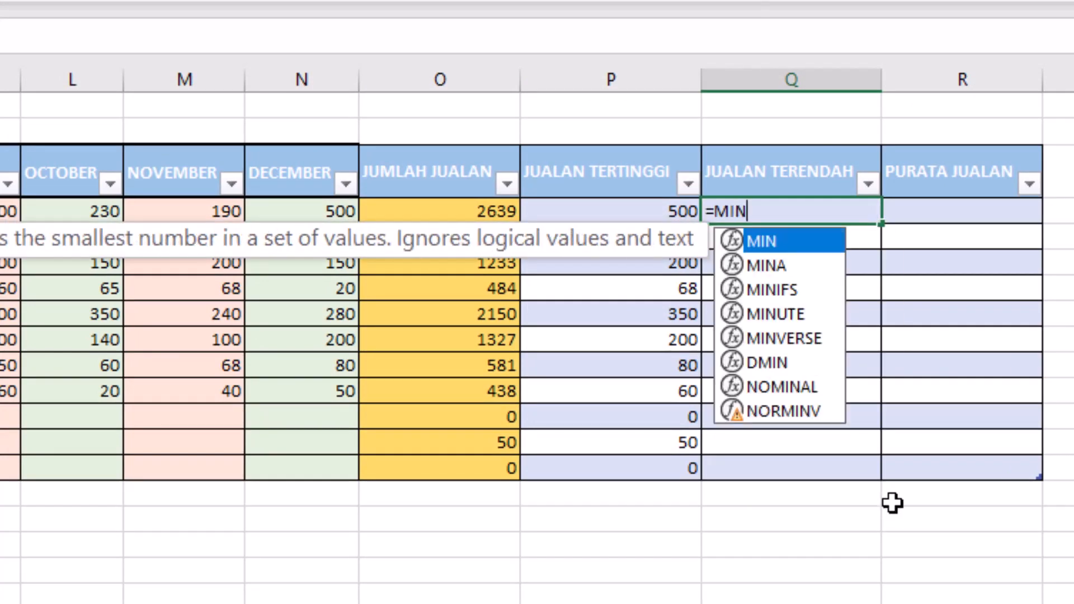
pyautogui.write('(')
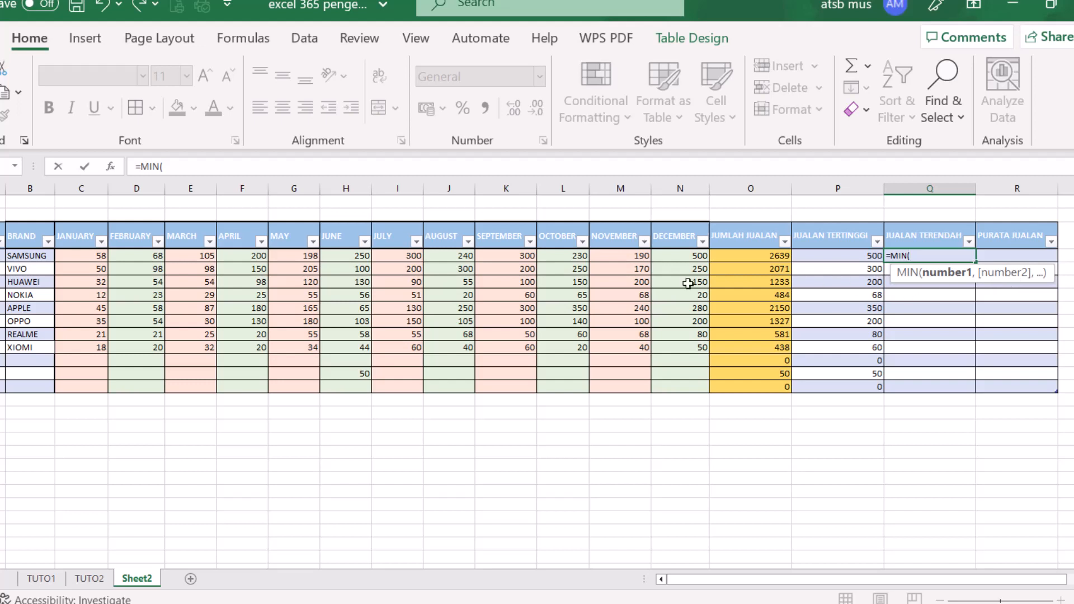
pyautogui.moveTo(77, 254); pyautogui.dragTo(675, 255)
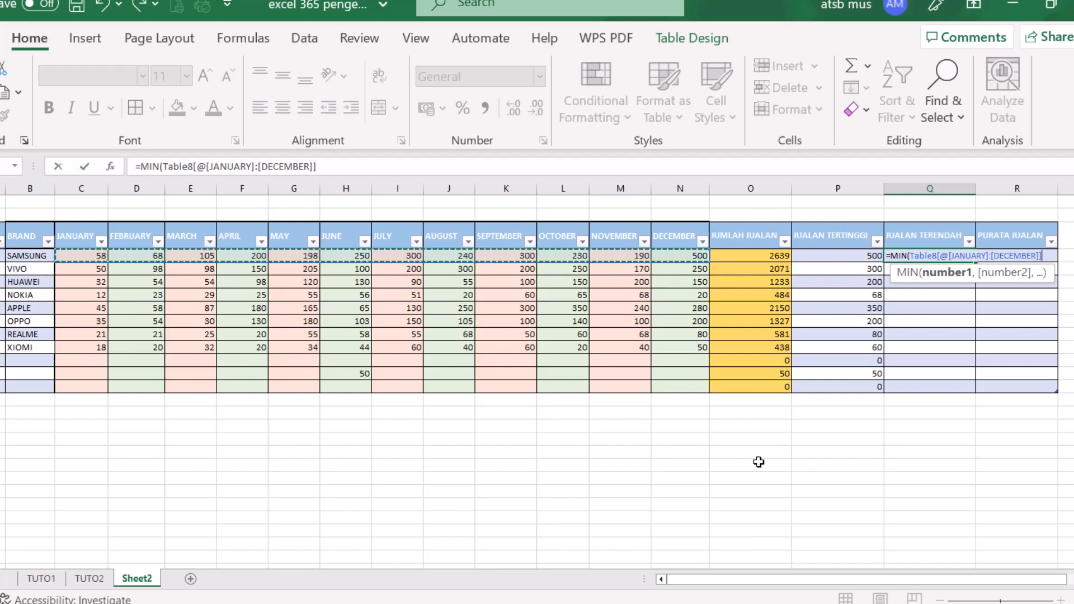
pyautogui.write(')')
pyautogui.press('Return')
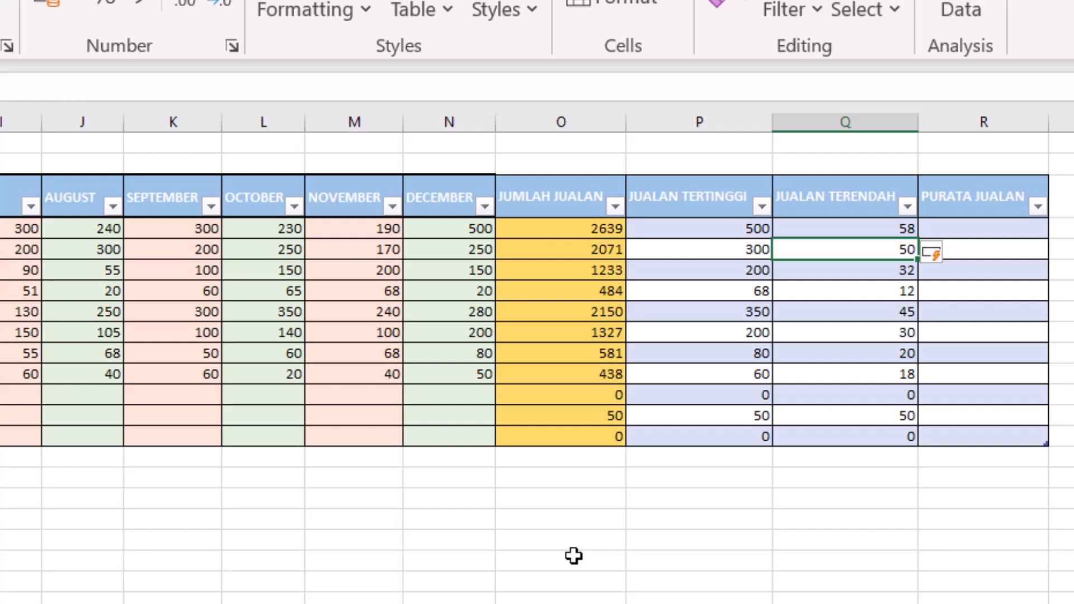
# Fill the PURATA JUALAN column with the AVERAGE of each row's JANUARY to DECEMBER sales, and clear the averages in R12:R14.
pyautogui.click(969, 231)
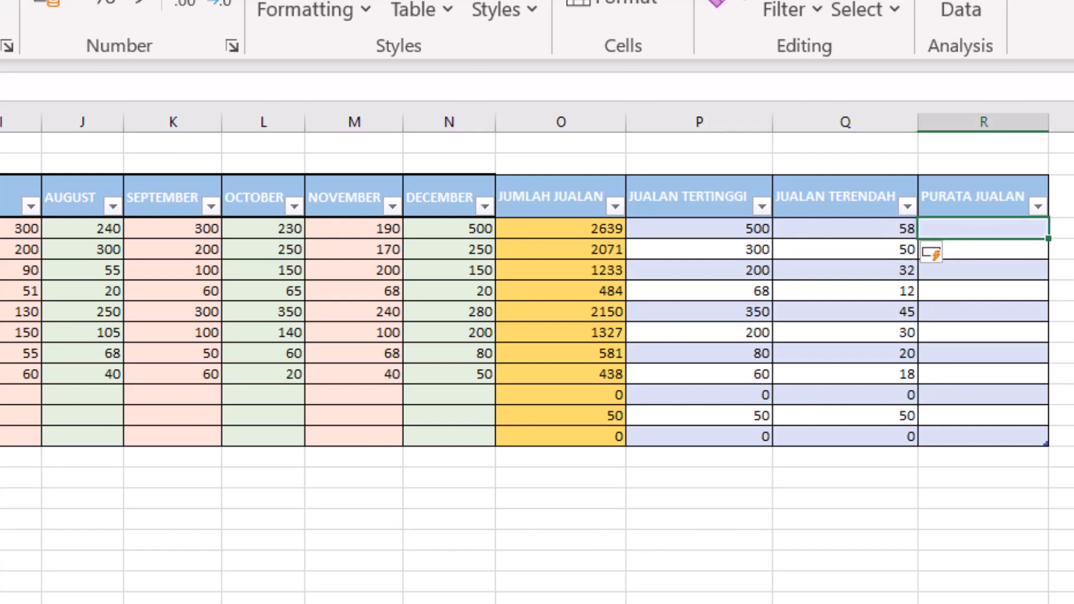
pyautogui.write('=A')
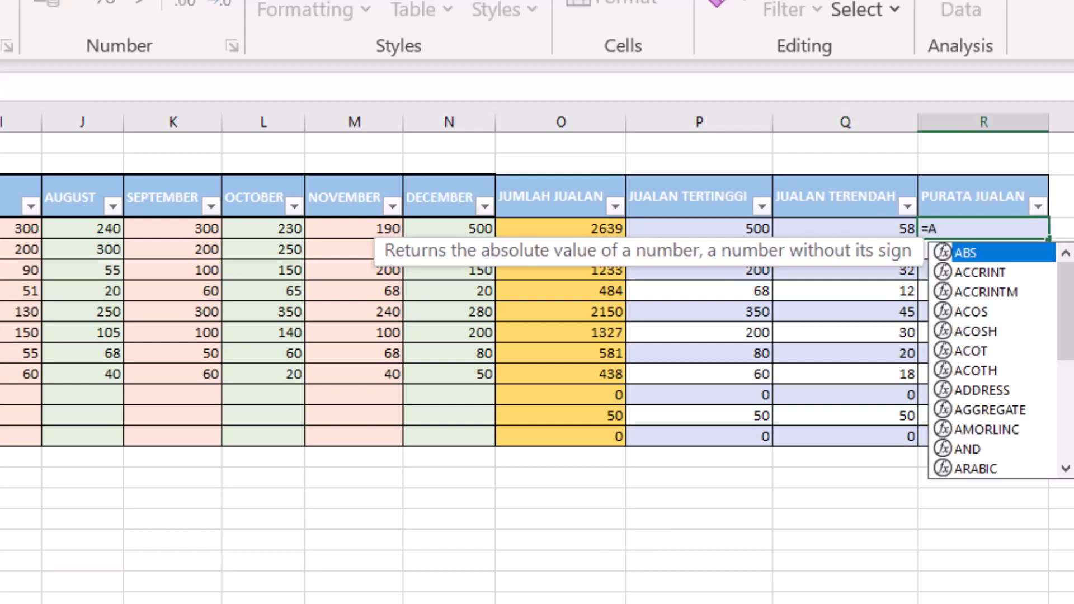
pyautogui.write('VER')
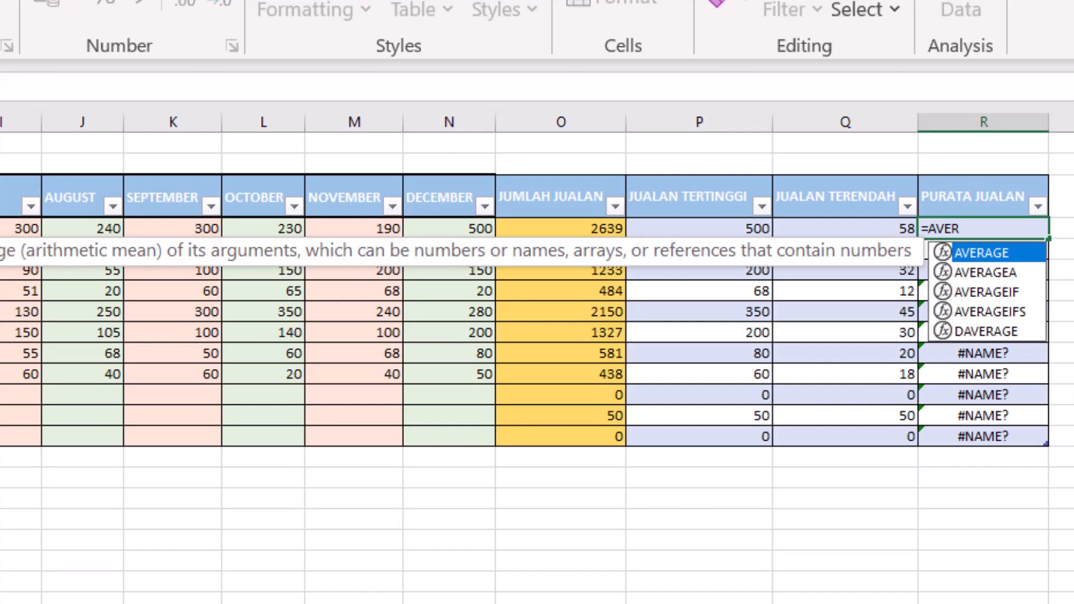
pyautogui.write('AGE(')
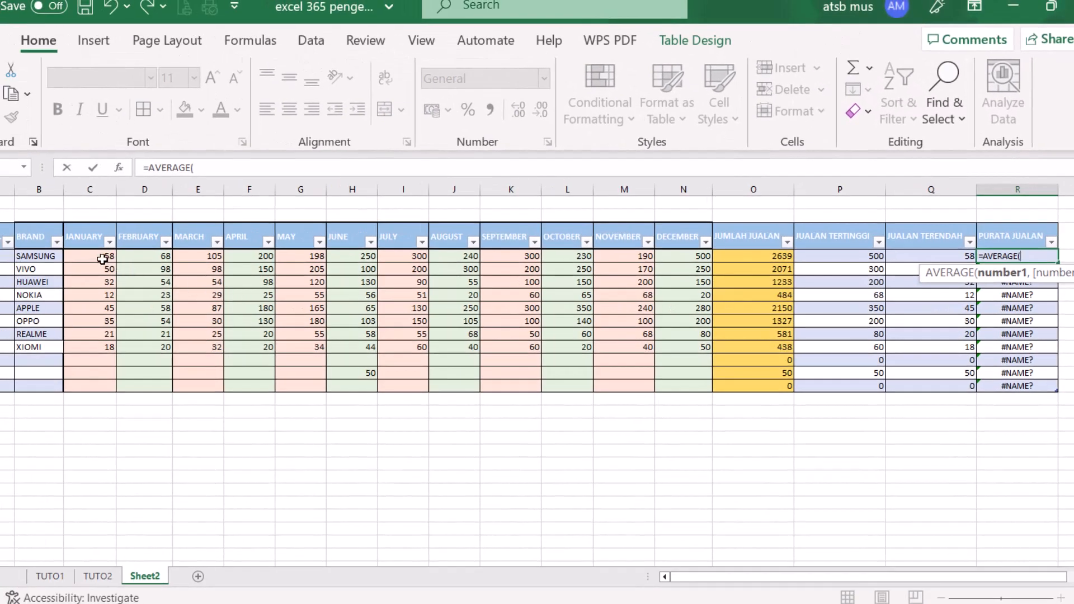
pyautogui.moveTo(103, 259); pyautogui.dragTo(699, 256)
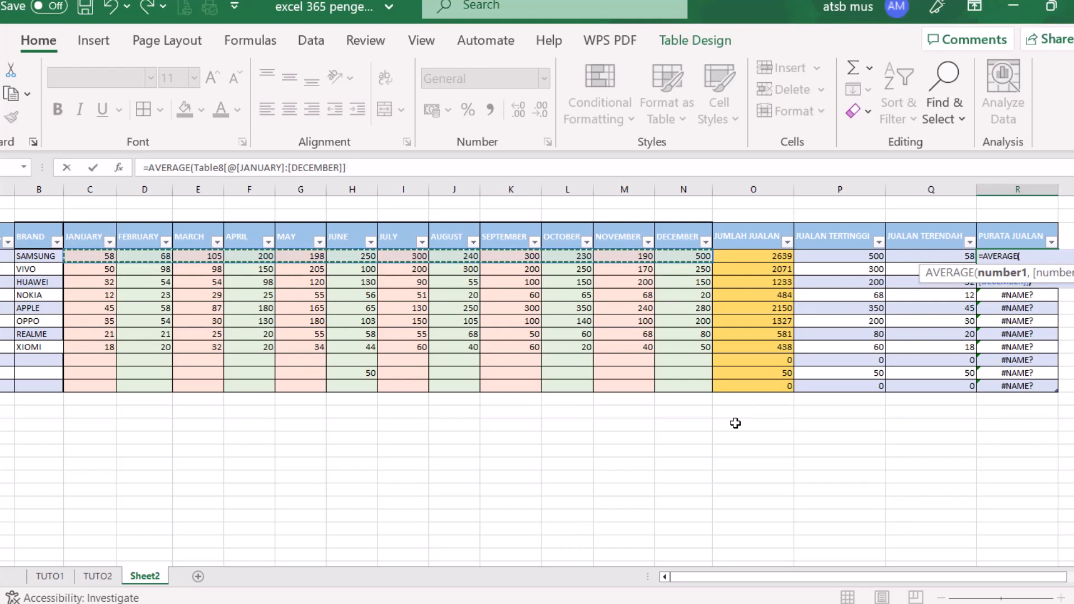
pyautogui.write(')')
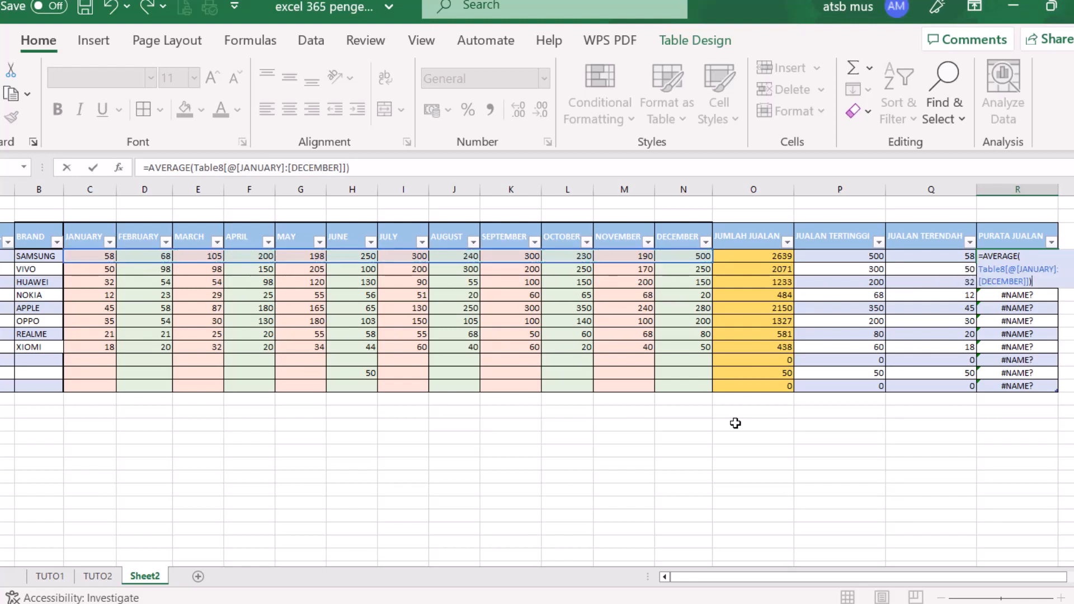
pyautogui.press('Return')
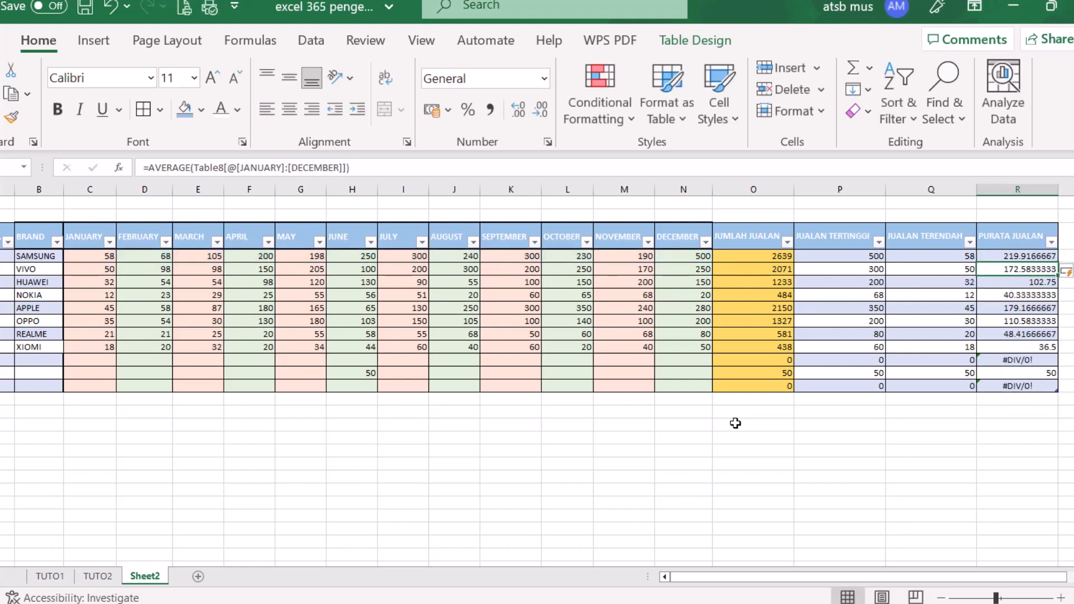
pyautogui.press('Up')
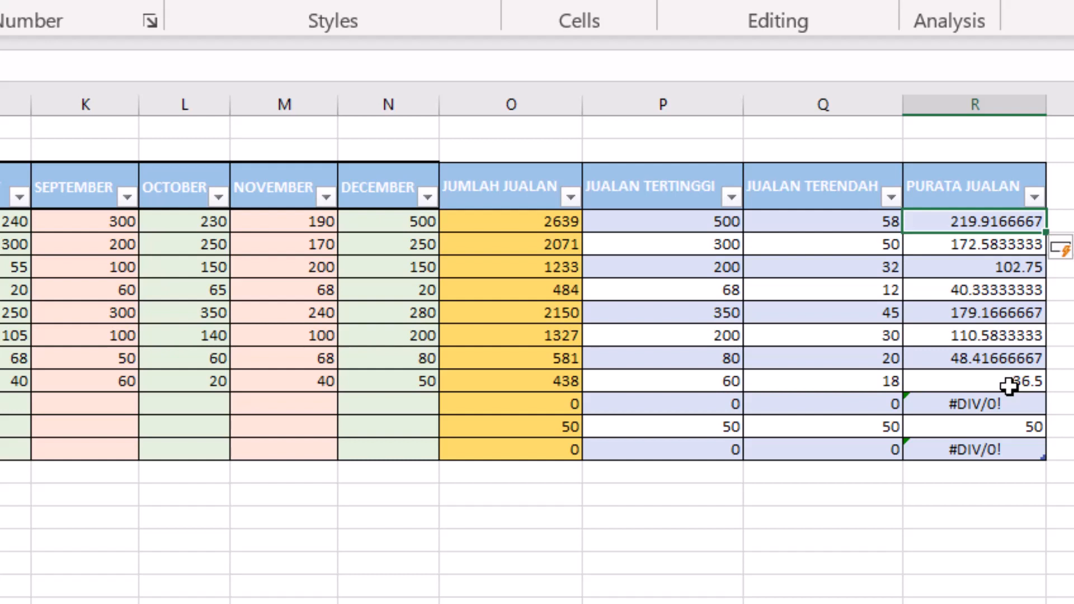
pyautogui.hotkey('ctrl', 'z')
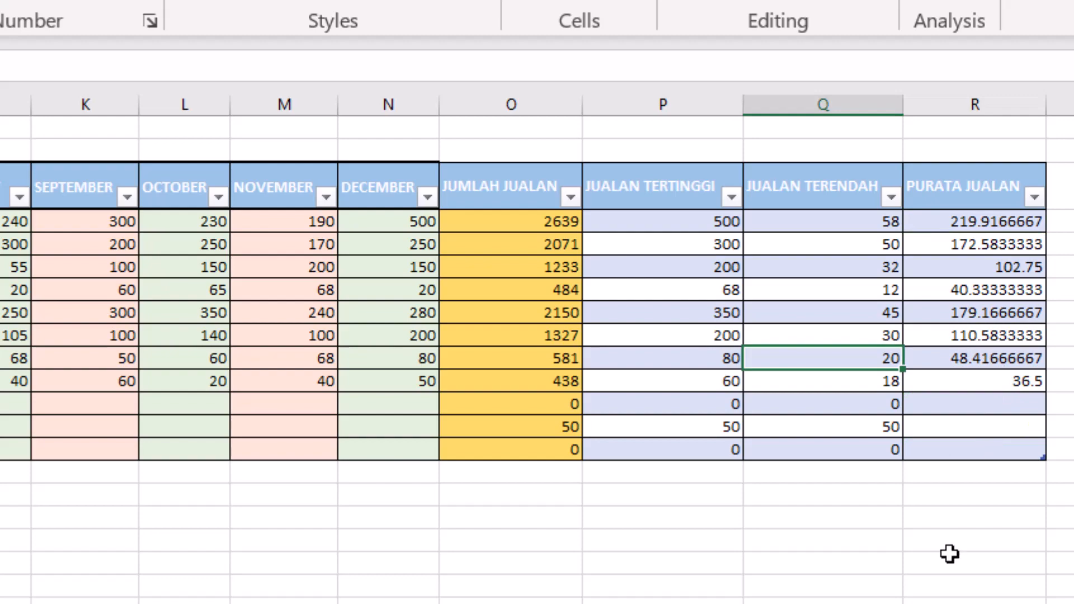